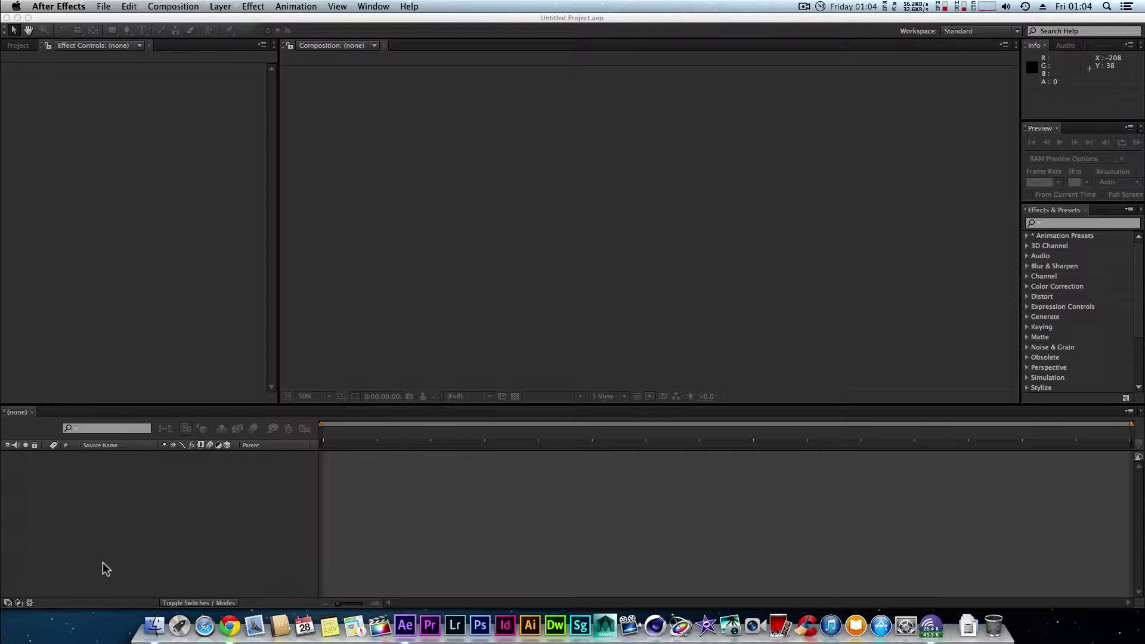
- Create a new composition, Comp 1, with the default settings
{"action": "left_click", "coordinate": [153, 11]}
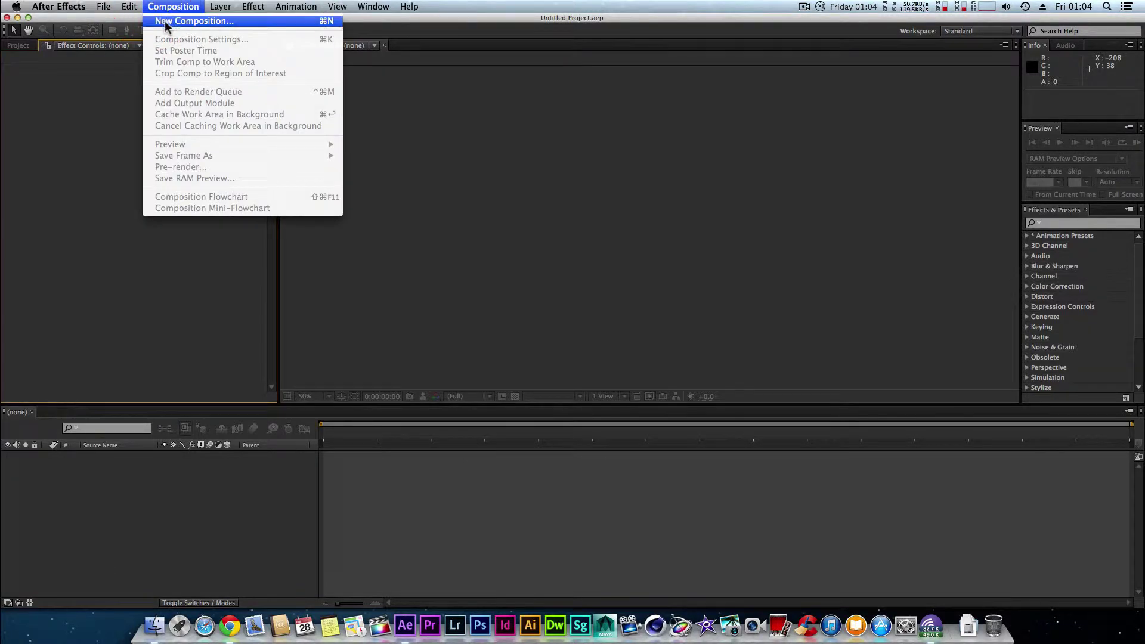
{"action": "left_click", "coordinate": [160, 20]}
{"action": "left_click", "coordinate": [289, 475]}
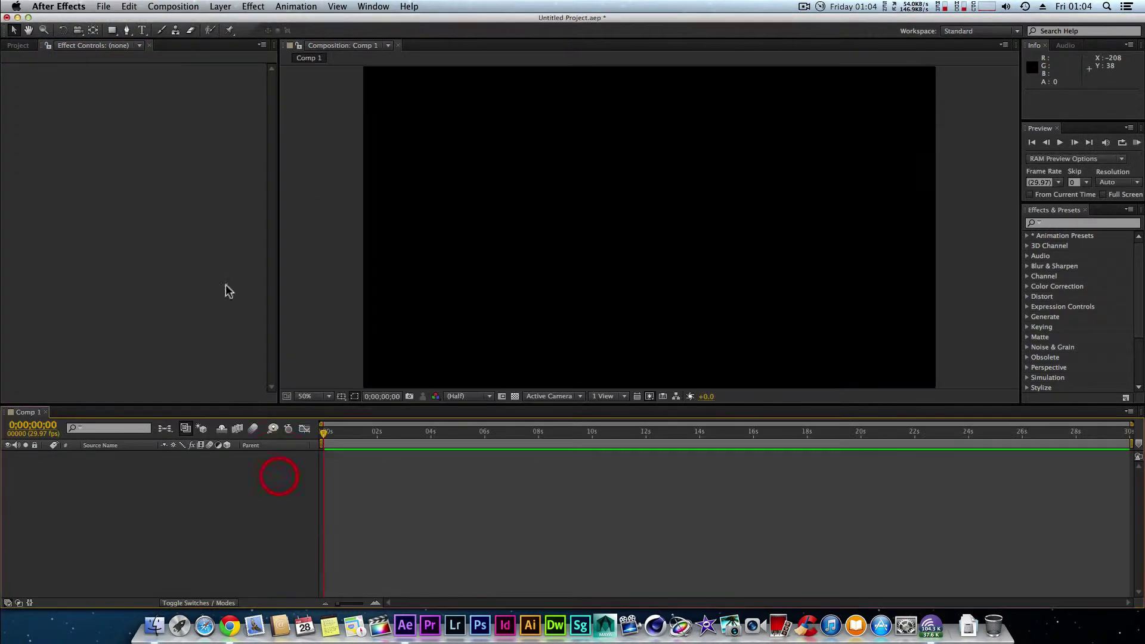
- Add a comp-sized 1920×1080 solid layer, Dark Red Solid 1
{"action": "left_click", "coordinate": [225, 7]}
{"action": "mouse_move", "coordinate": [251, 20]}
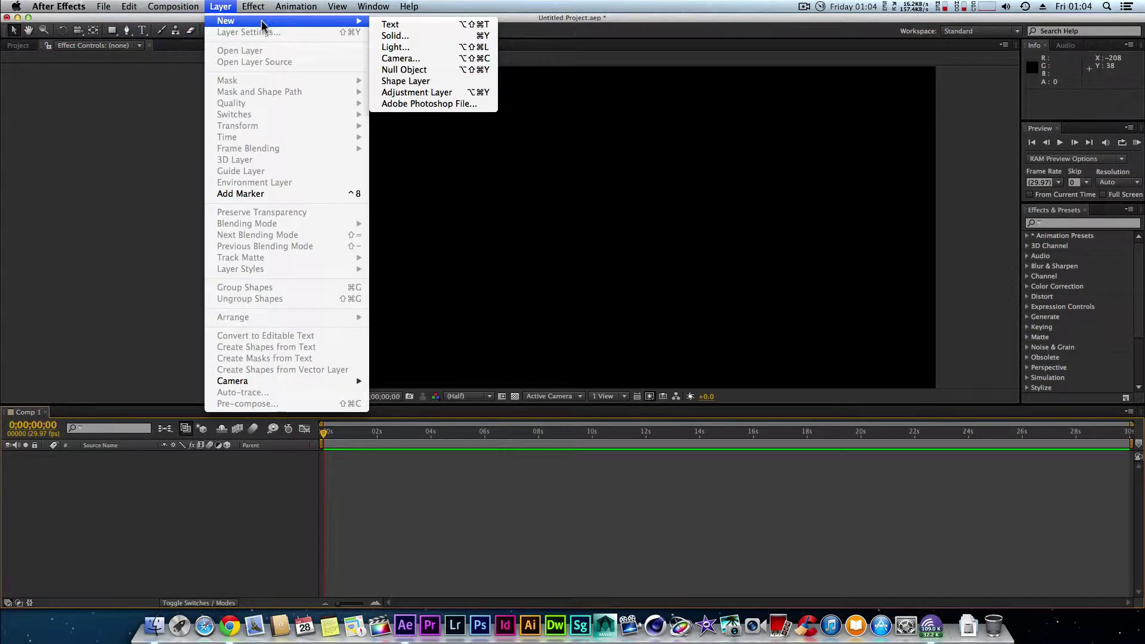
{"action": "left_click", "coordinate": [405, 37]}
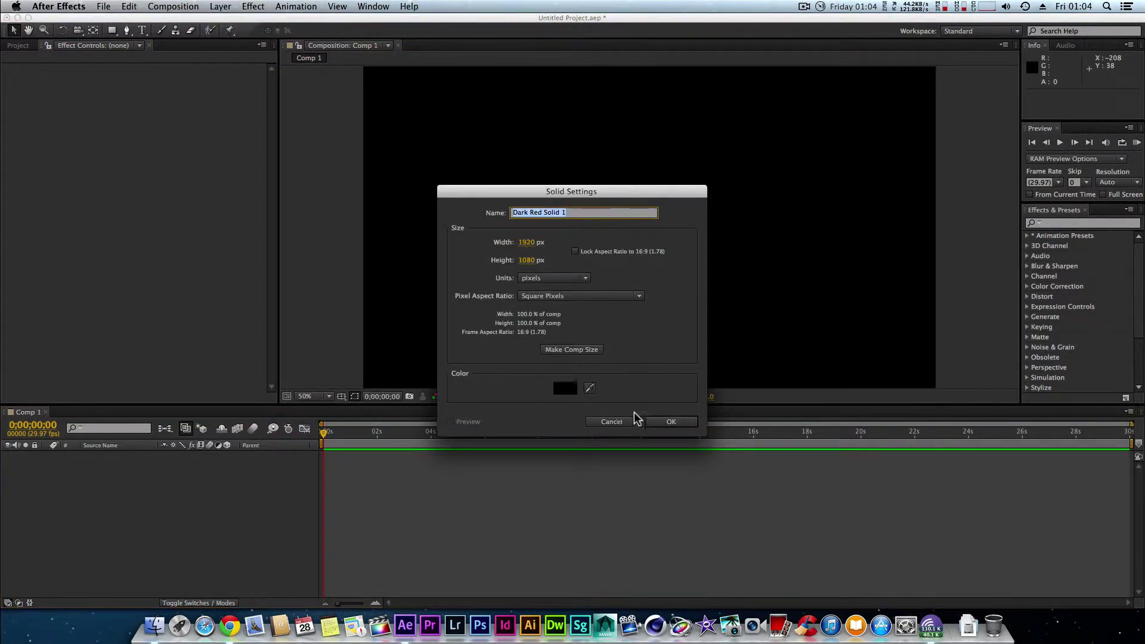
{"action": "left_click", "coordinate": [585, 352]}
{"action": "left_click", "coordinate": [687, 422]}
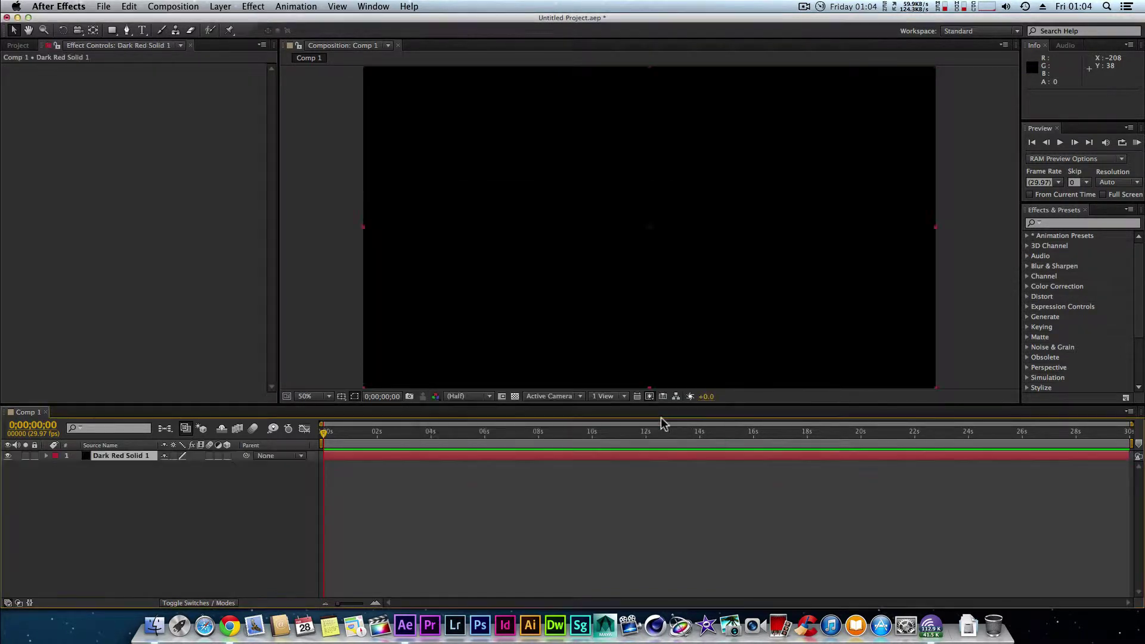
- Apply the Video Copilot Element effect to the solid
{"action": "left_click", "coordinate": [259, 8]}
{"action": "mouse_move", "coordinate": [298, 300]}
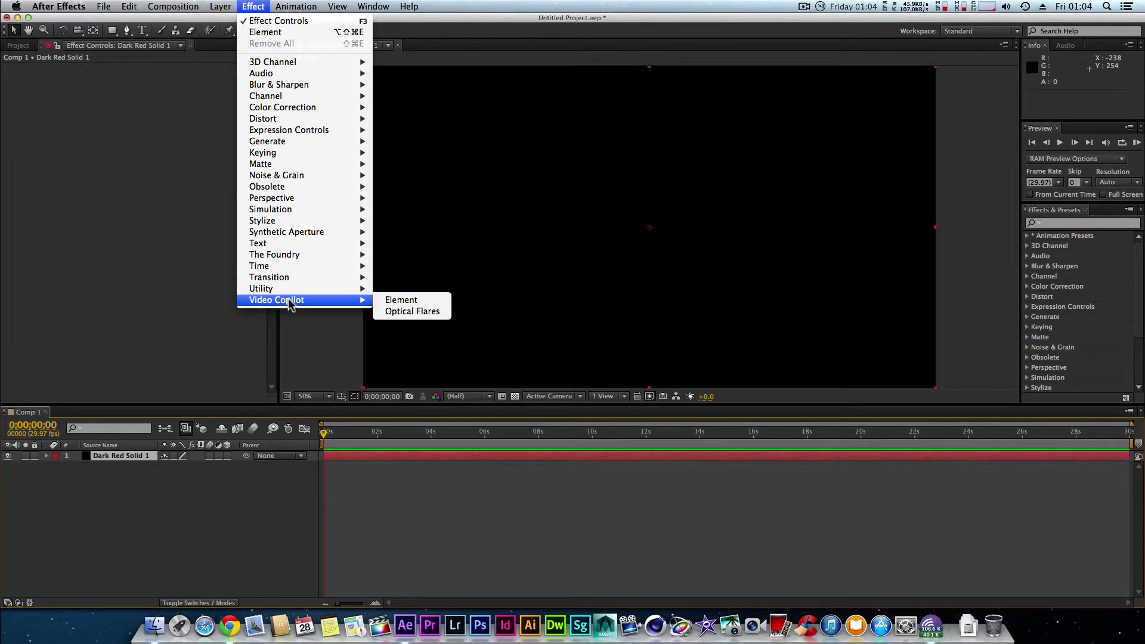
{"action": "left_click", "coordinate": [394, 301]}
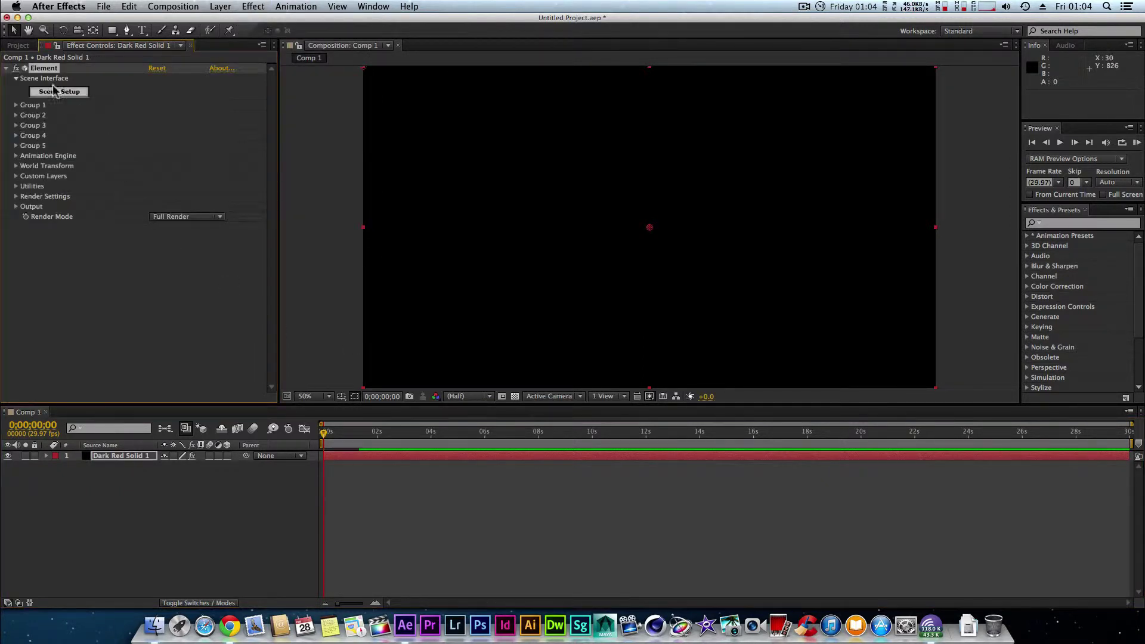
- Open Element's Scene Setup, enlarge the window and browse the Jet_Strike model thumbnails
{"action": "left_click", "coordinate": [57, 93]}
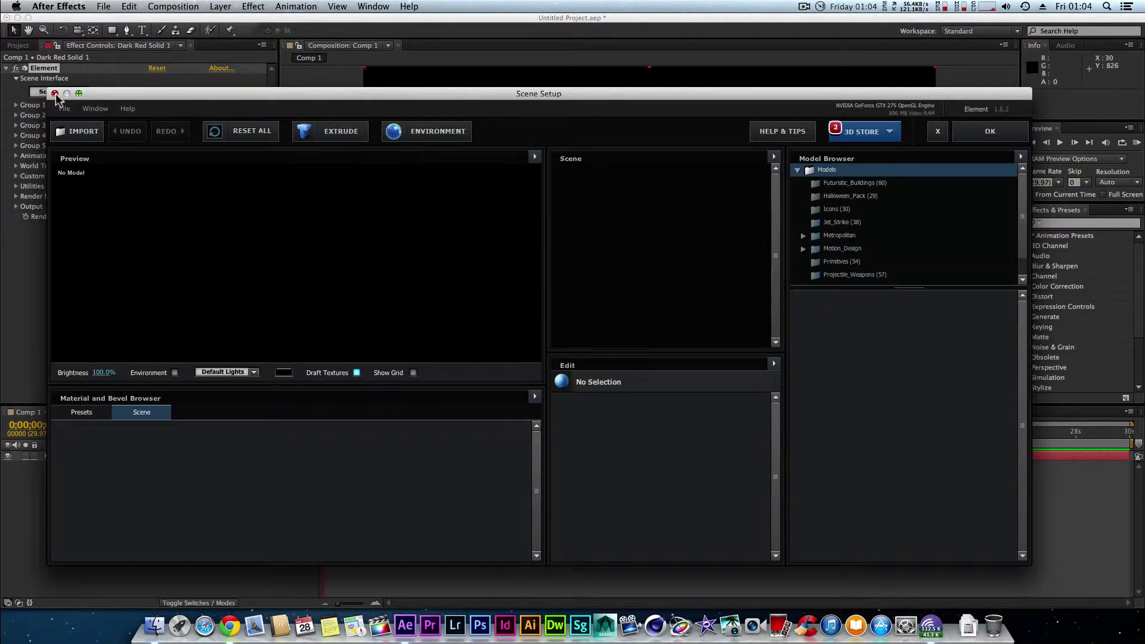
{"action": "left_click_drag", "start_coordinate": [908, 288], "coordinate": [907, 389]}
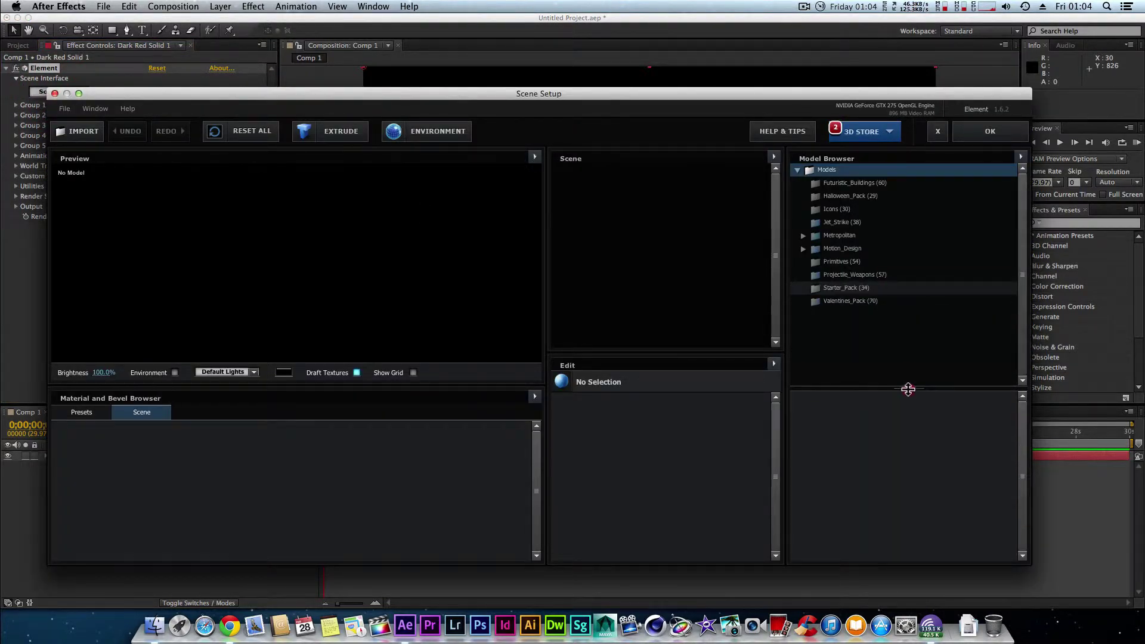
{"action": "left_click", "coordinate": [841, 222]}
{"action": "left_click_drag", "start_coordinate": [921, 389], "coordinate": [921, 255]}
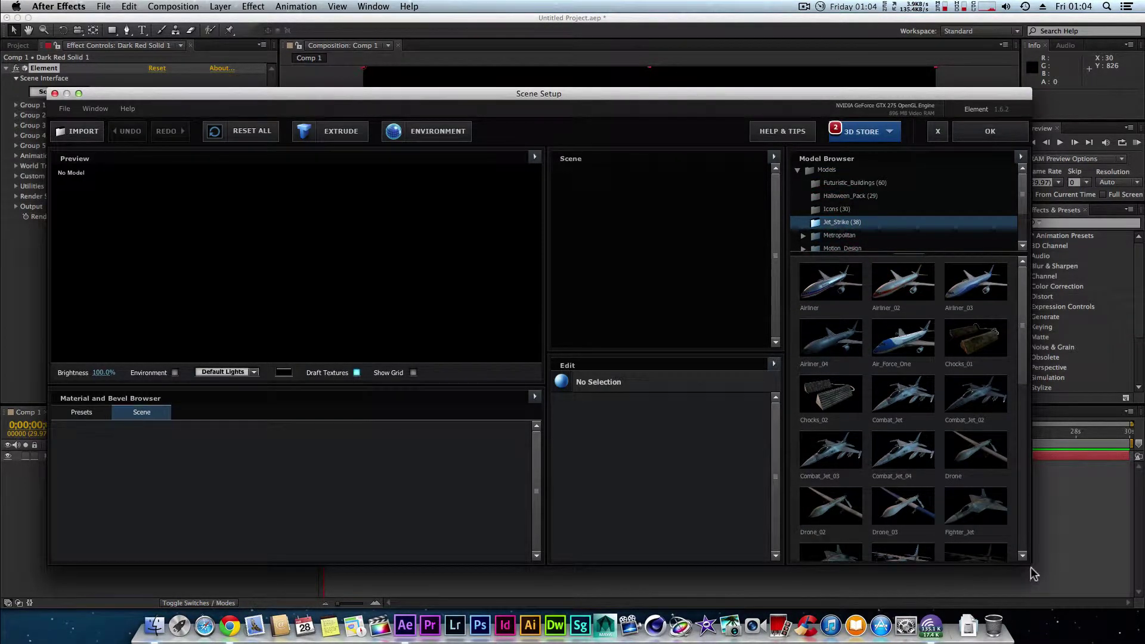
{"action": "left_click_drag", "start_coordinate": [1032, 565], "coordinate": [1076, 582]}
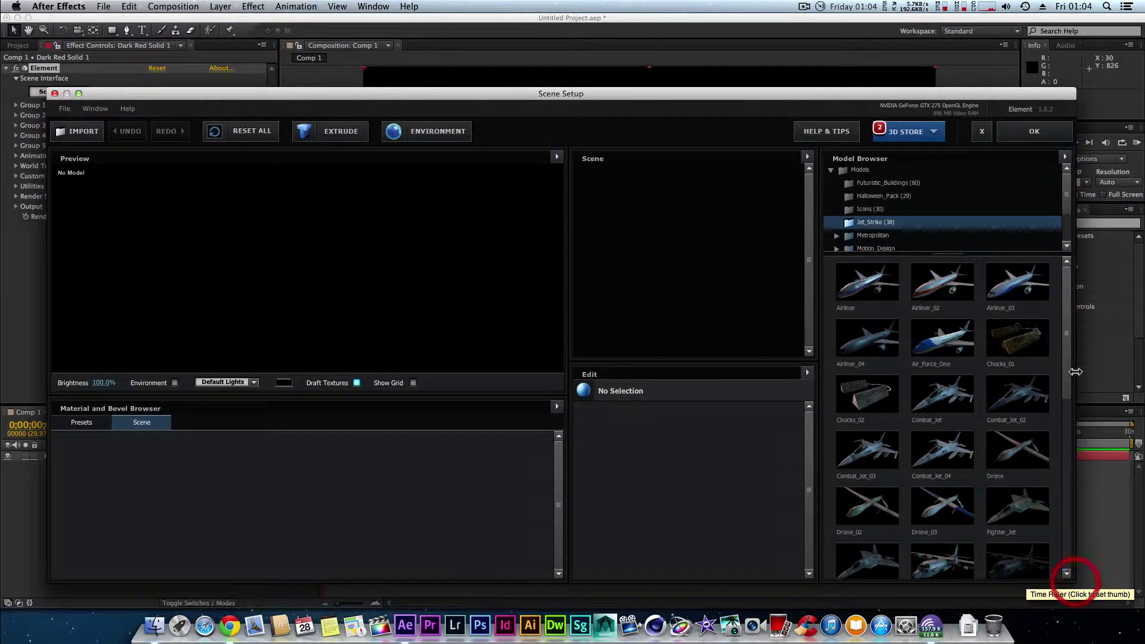
{"action": "mouse_move", "coordinate": [1067, 375]}
{"action": "left_mouse_down"}
{"action": "mouse_move", "coordinate": [1068, 409]}
{"action": "mouse_move", "coordinate": [1068, 370]}
{"action": "left_mouse_up"}
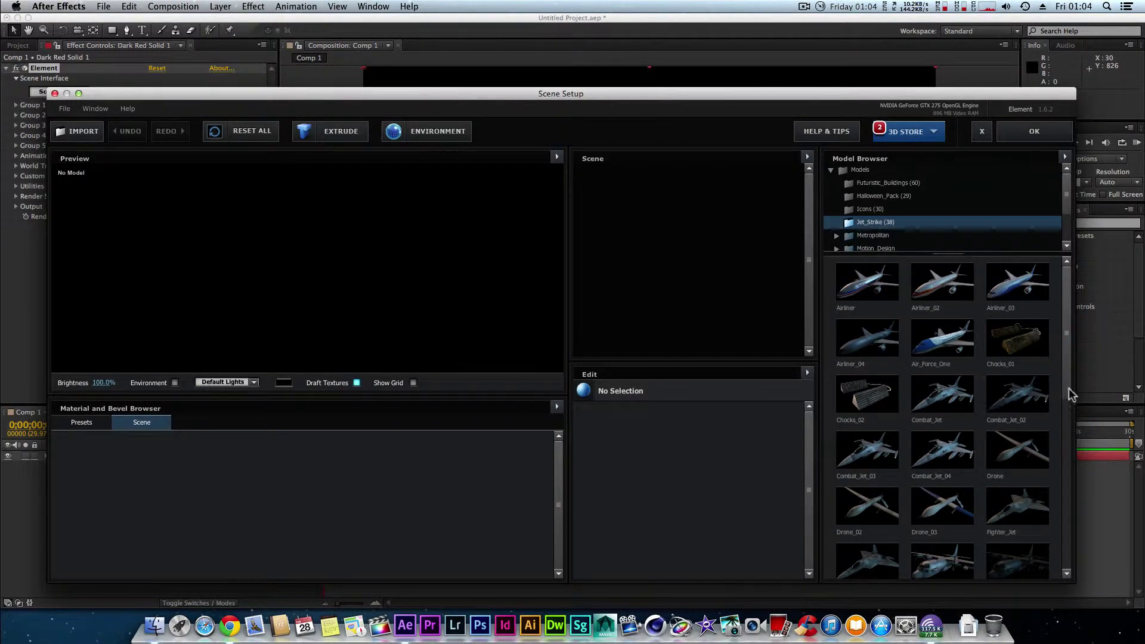
{"action": "left_click_drag", "start_coordinate": [1067, 391], "coordinate": [1073, 446]}
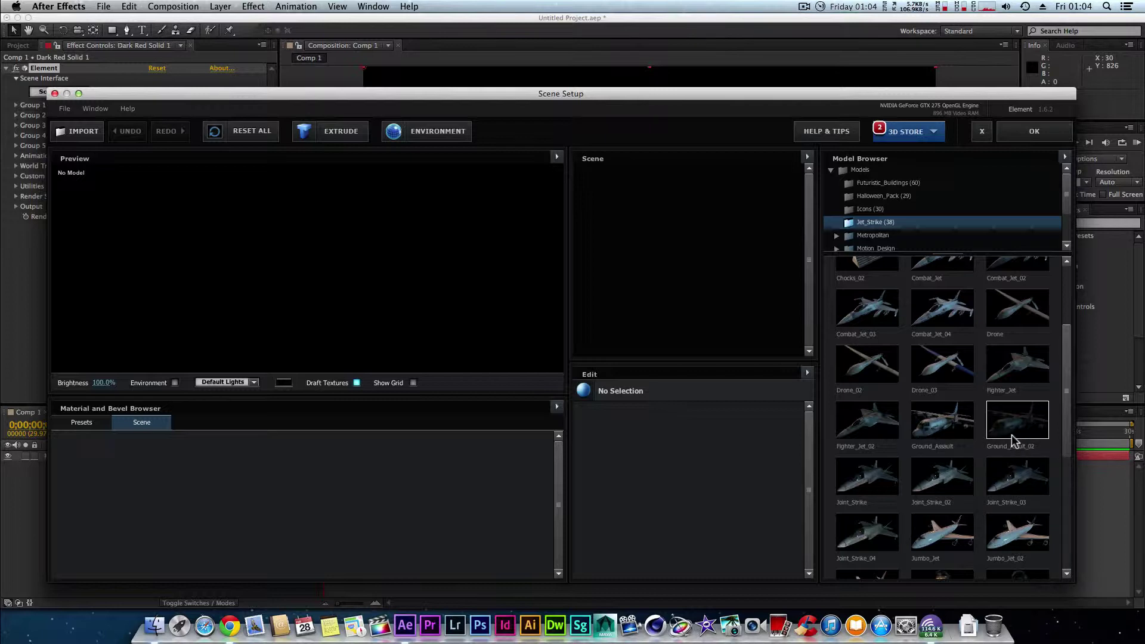
- Add the Ground_Assault plane to the scene and orbit the preview to frame it
{"action": "left_click", "coordinate": [948, 430]}
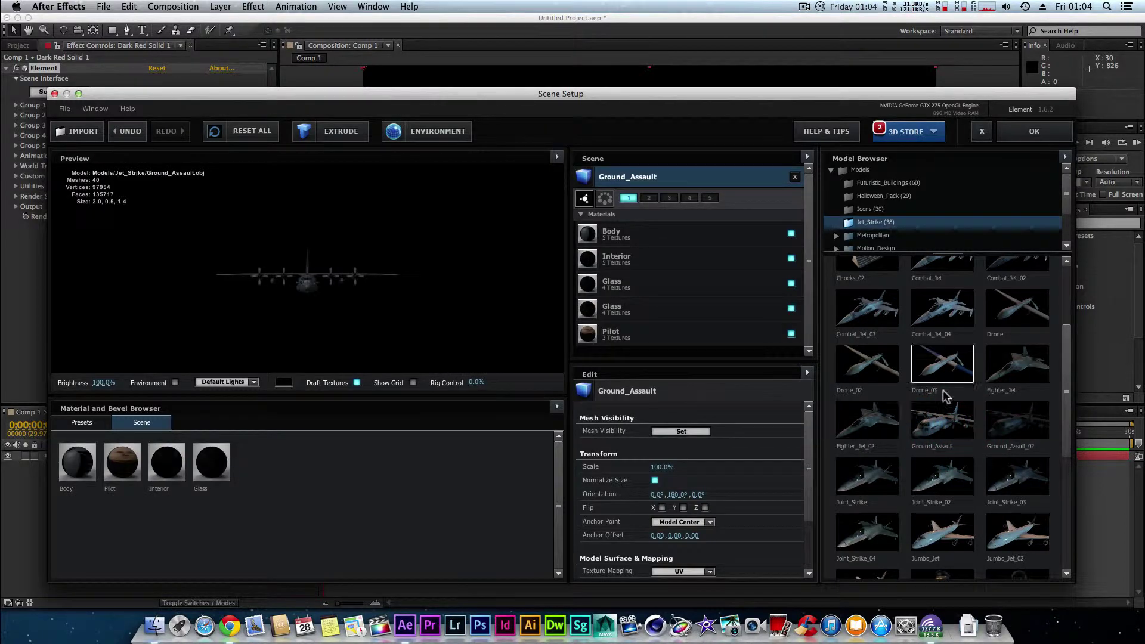
{"action": "left_click_drag", "start_coordinate": [304, 278], "coordinate": [298, 304]}
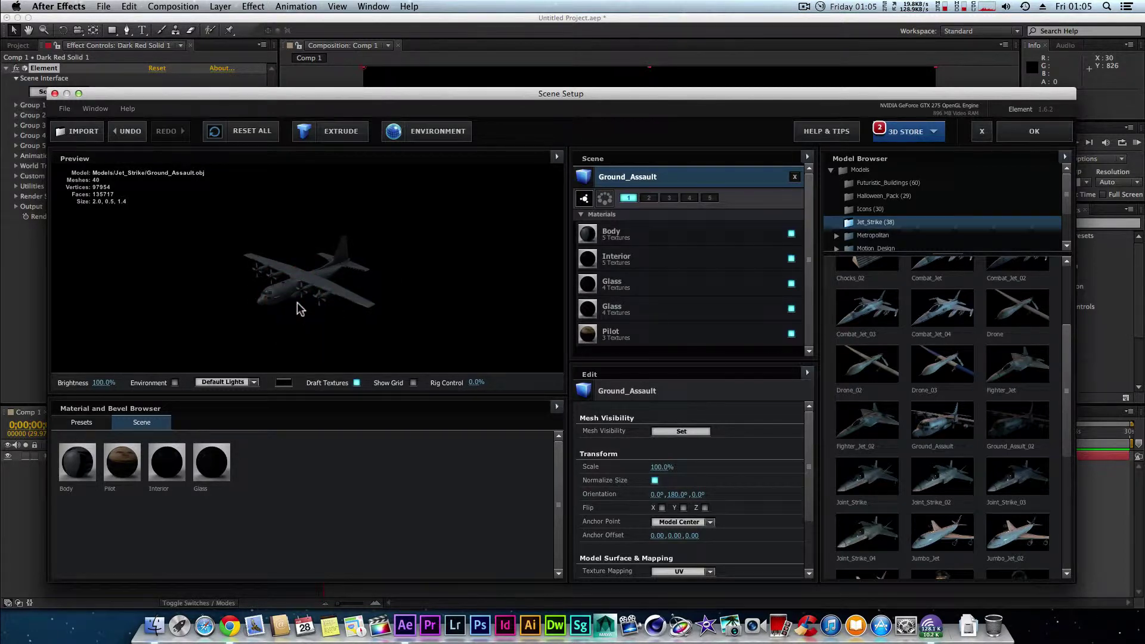
{"action": "scroll", "coordinate": [298, 307], "scroll_direction": "up", "scroll_amount": 5}
{"action": "mouse_move", "coordinate": [286, 317]}
{"action": "left_mouse_down"}
{"action": "mouse_move", "coordinate": [284, 295]}
{"action": "mouse_move", "coordinate": [250, 324]}
{"action": "left_mouse_up"}
{"action": "scroll", "coordinate": [284, 295], "scroll_direction": "up", "scroll_amount": 3}
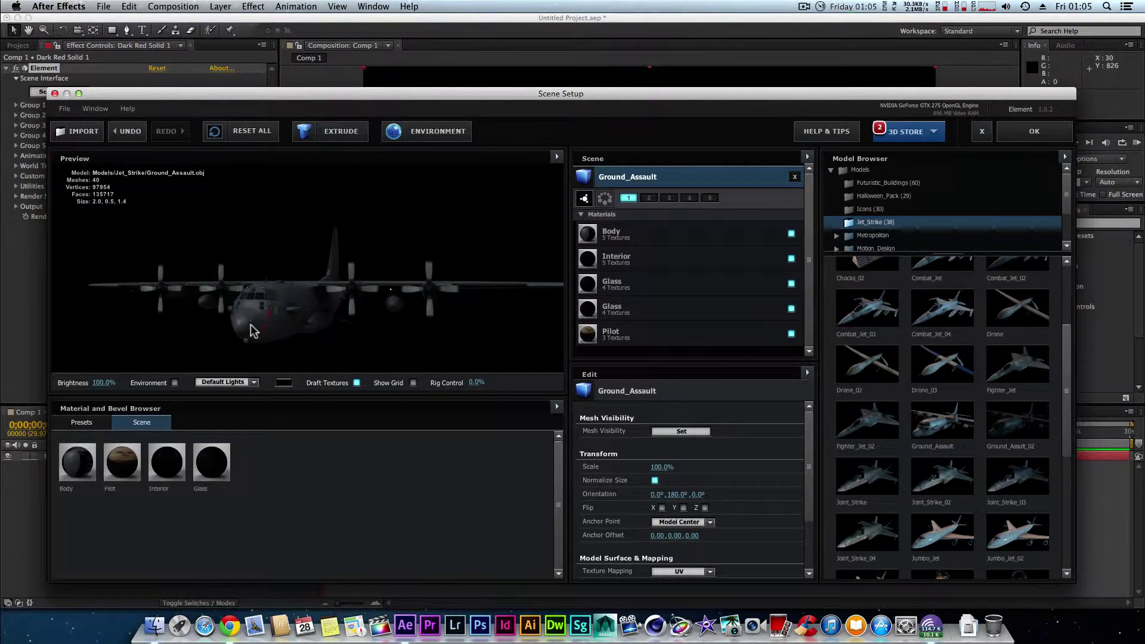
- Turn off Draft Textures, enable Environment, and scrub Rig Control to pose the propellers
{"action": "left_click", "coordinate": [357, 383]}
{"action": "left_click_drag", "start_coordinate": [313, 306], "coordinate": [229, 319]}
{"action": "left_click", "coordinate": [175, 382]}
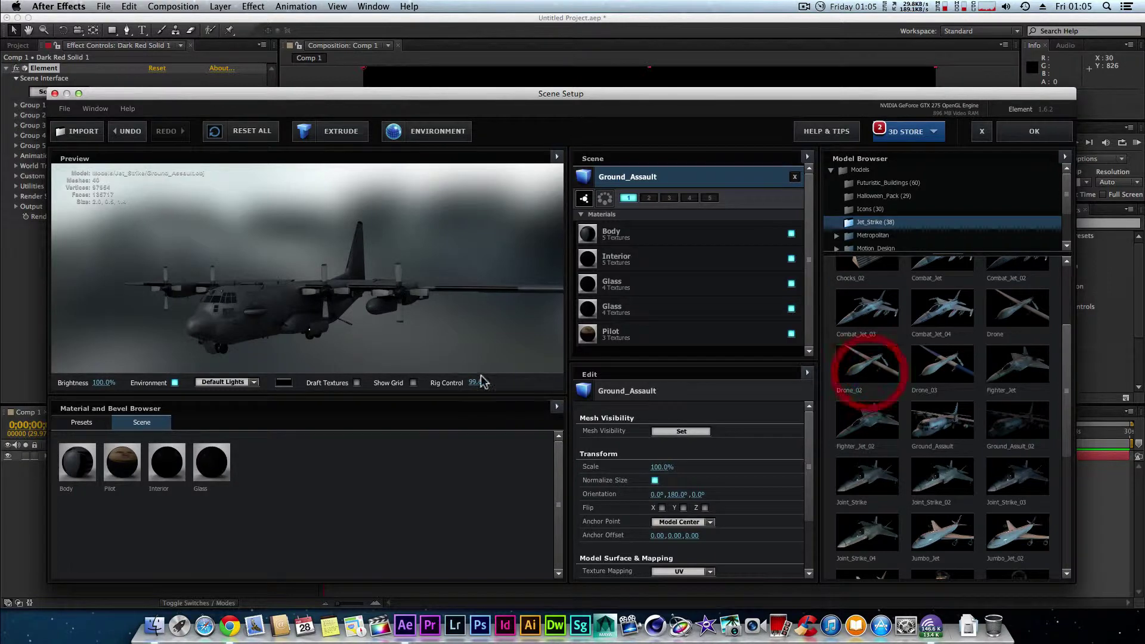
{"action": "left_click_drag", "start_coordinate": [479, 383], "coordinate": [153, 391]}
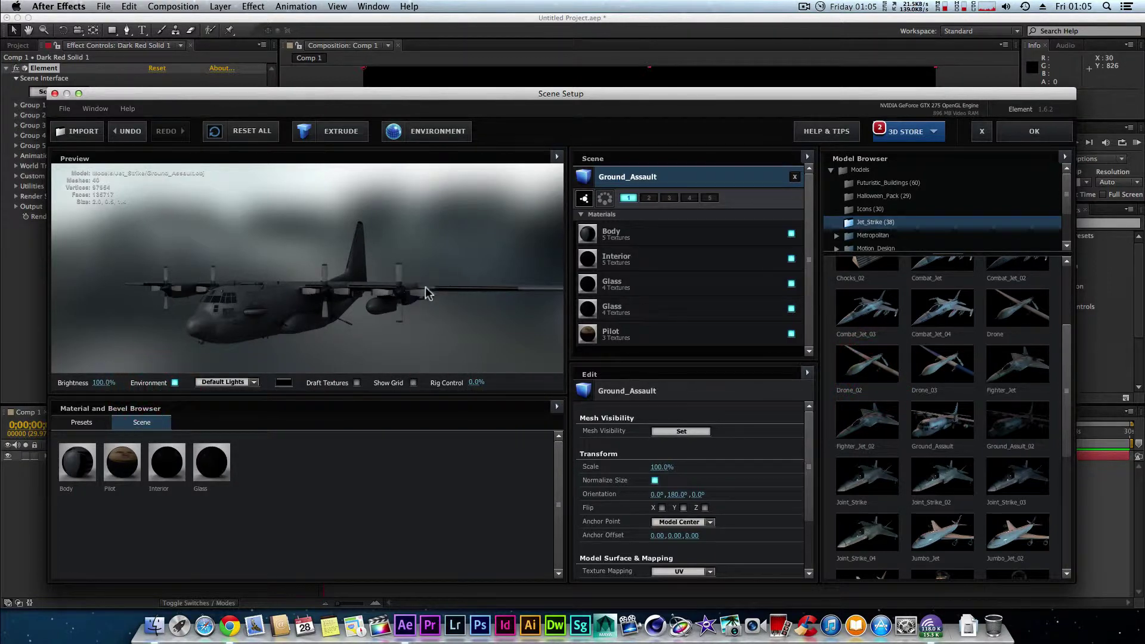
{"action": "mouse_move", "coordinate": [363, 301]}
{"action": "left_mouse_down"}
{"action": "mouse_move", "coordinate": [297, 310]}
{"action": "mouse_move", "coordinate": [373, 310]}
{"action": "mouse_move", "coordinate": [307, 302]}
{"action": "left_mouse_up"}
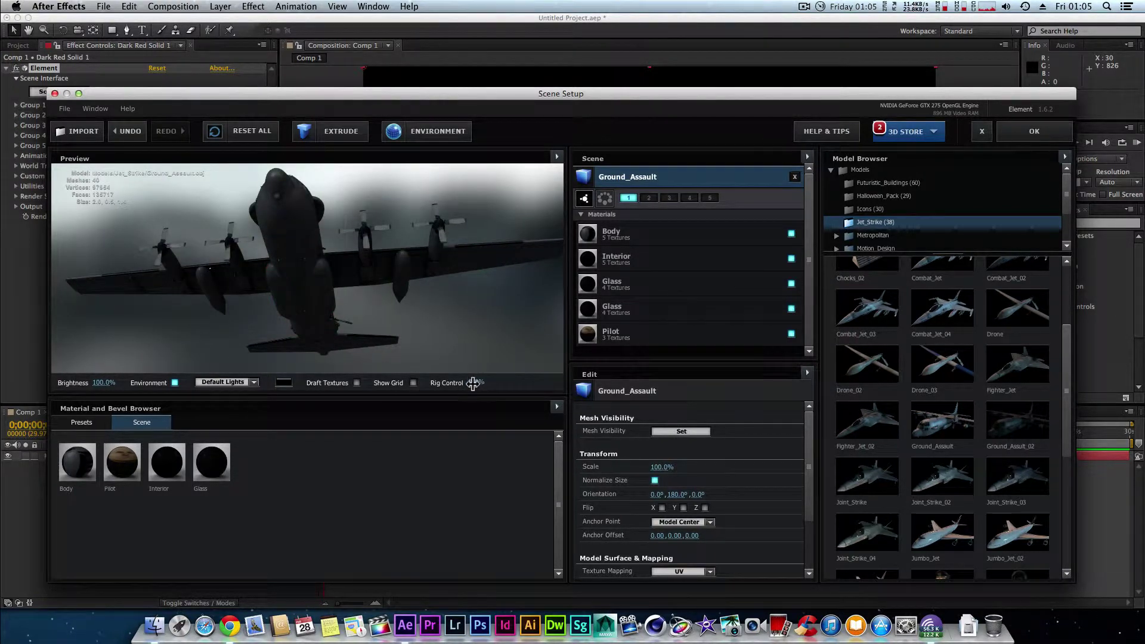
{"action": "left_click_drag", "start_coordinate": [475, 383], "coordinate": [529, 384]}
{"action": "mouse_move", "coordinate": [352, 319]}
{"action": "left_mouse_down"}
{"action": "mouse_move", "coordinate": [302, 274]}
{"action": "mouse_move", "coordinate": [324, 289]}
{"action": "mouse_move", "coordinate": [241, 288]}
{"action": "mouse_move", "coordinate": [316, 275]}
{"action": "mouse_move", "coordinate": [320, 288]}
{"action": "mouse_move", "coordinate": [388, 309]}
{"action": "mouse_move", "coordinate": [288, 311]}
{"action": "mouse_move", "coordinate": [319, 303]}
{"action": "left_mouse_up"}
- Return to the composition and add a new Camera 1 layer
{"action": "left_click", "coordinate": [1034, 132]}
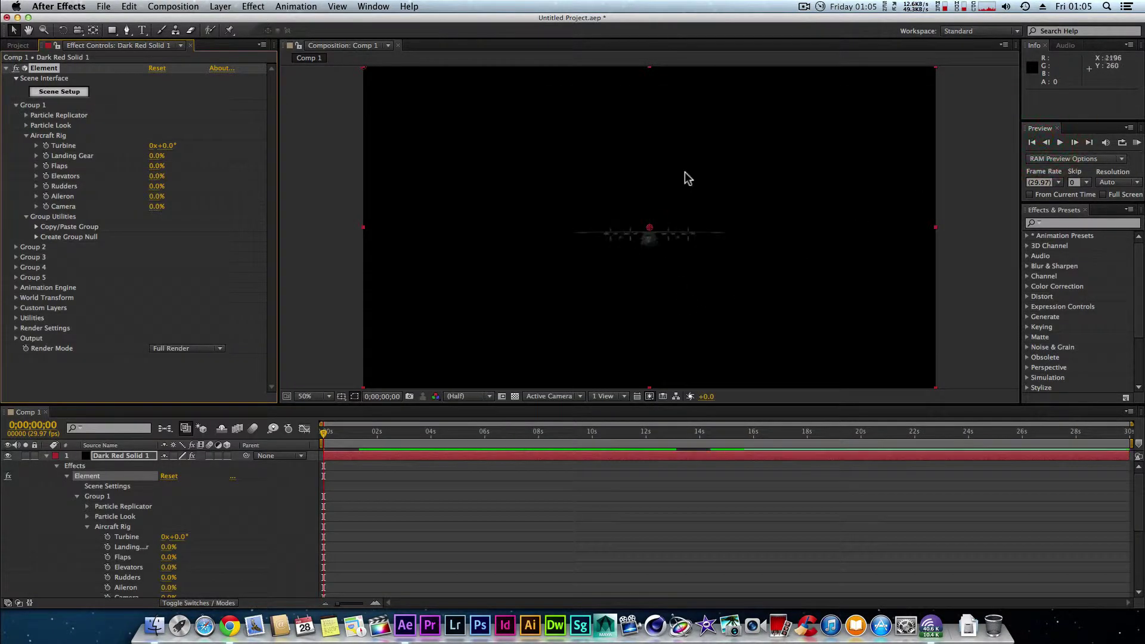
{"action": "left_click", "coordinate": [219, 7]}
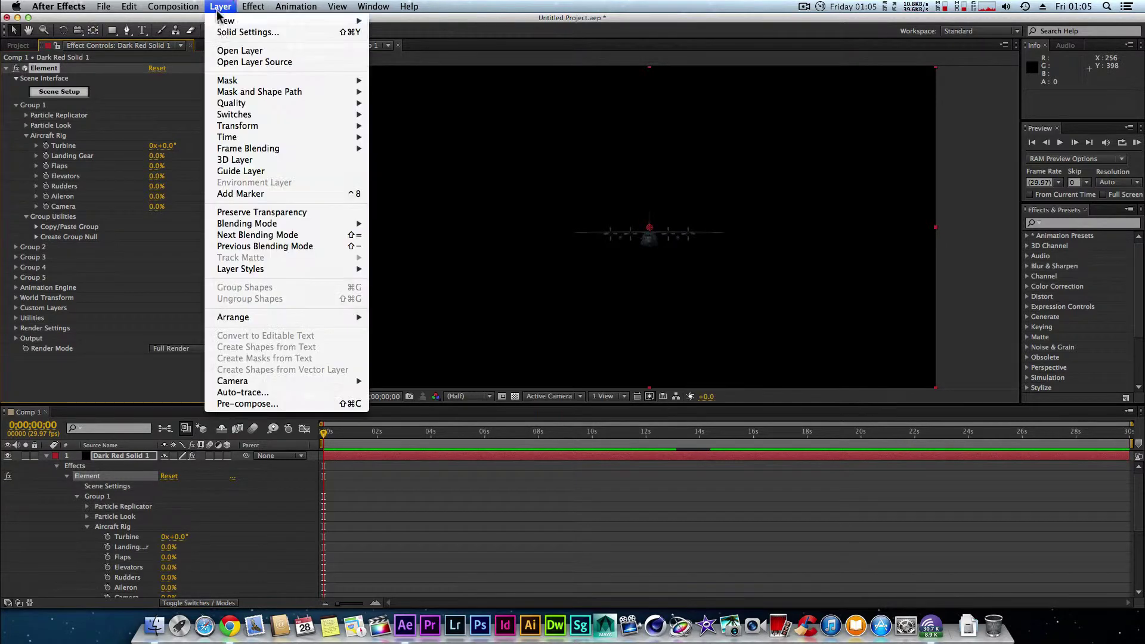
{"action": "mouse_move", "coordinate": [226, 21]}
{"action": "left_click", "coordinate": [390, 57]}
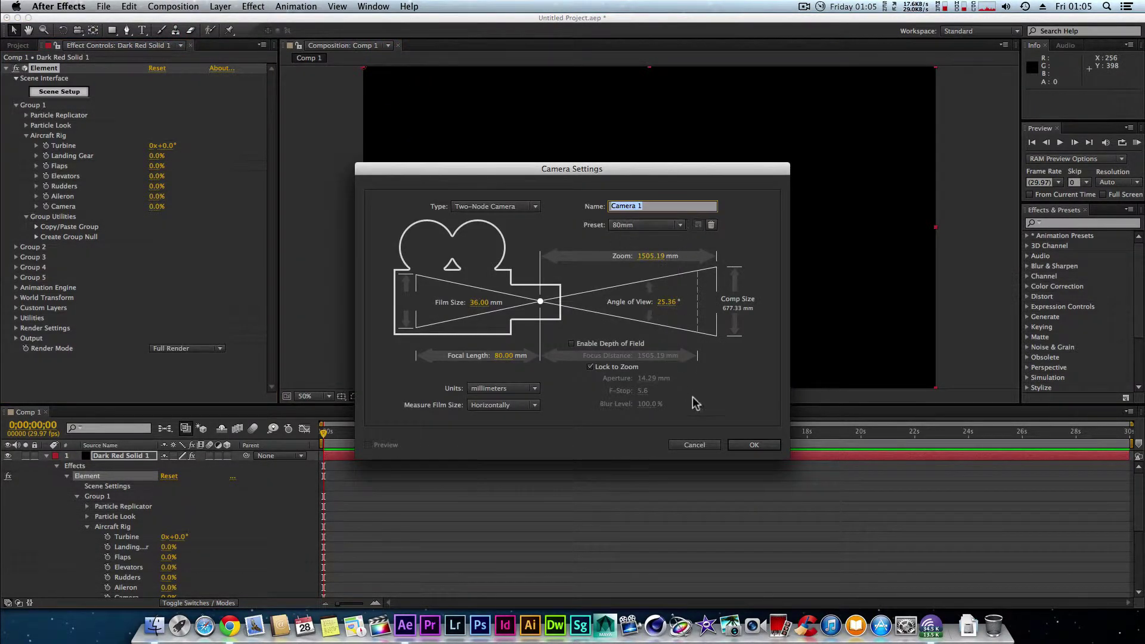
{"action": "left_click", "coordinate": [759, 448]}
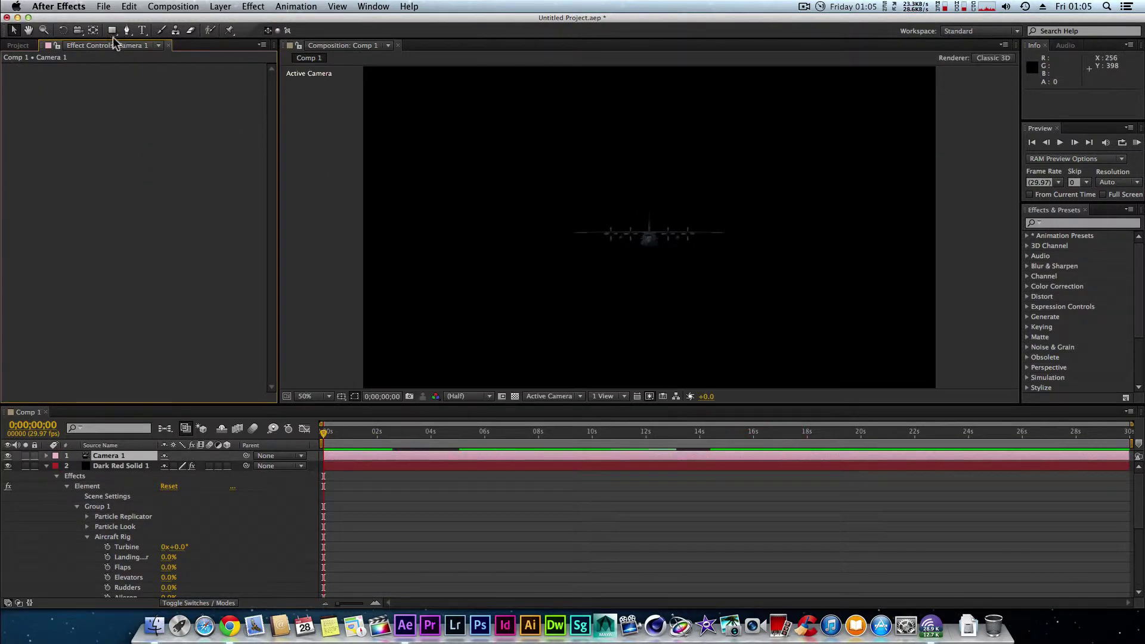
- Orbit and dolly Camera 1 to frame the plane close from the front
{"action": "left_click", "coordinate": [77, 30]}
{"action": "left_click_drag", "start_coordinate": [649, 212], "coordinate": [689, 200]}
{"action": "left_click_drag", "start_coordinate": [686, 298], "coordinate": [705, 143]}
{"action": "left_click_drag", "start_coordinate": [698, 302], "coordinate": [721, 302]}
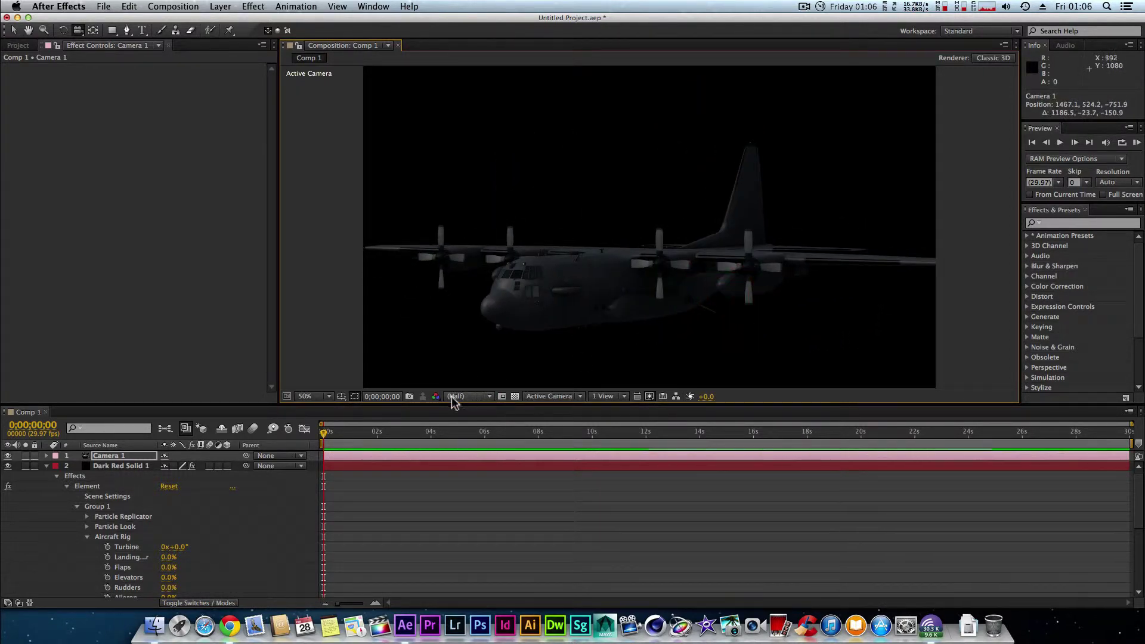
{"action": "mouse_move", "coordinate": [603, 319]}
{"action": "left_mouse_down"}
{"action": "mouse_move", "coordinate": [634, 324]}
{"action": "mouse_move", "coordinate": [608, 256]}
{"action": "mouse_move", "coordinate": [608, 327]}
{"action": "left_mouse_up"}
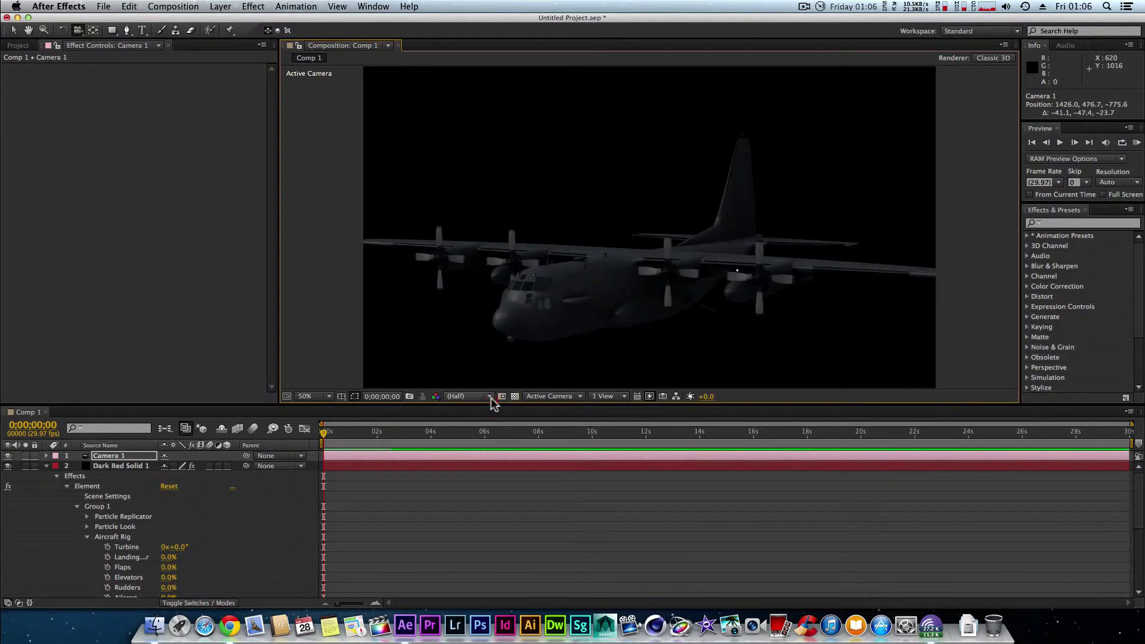
- Preview at full resolution, then return to half resolution while orbiting around the plane
{"action": "left_click", "coordinate": [490, 396]}
{"action": "left_click", "coordinate": [475, 425]}
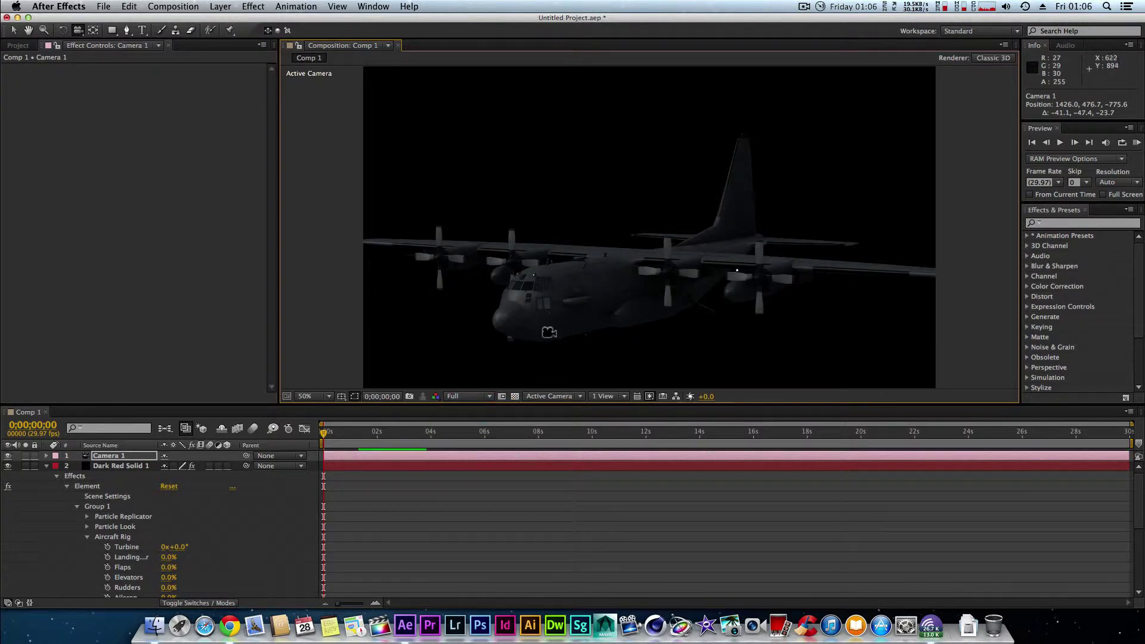
{"action": "left_click_drag", "start_coordinate": [547, 329], "coordinate": [520, 319]}
{"action": "left_click", "coordinate": [490, 399]}
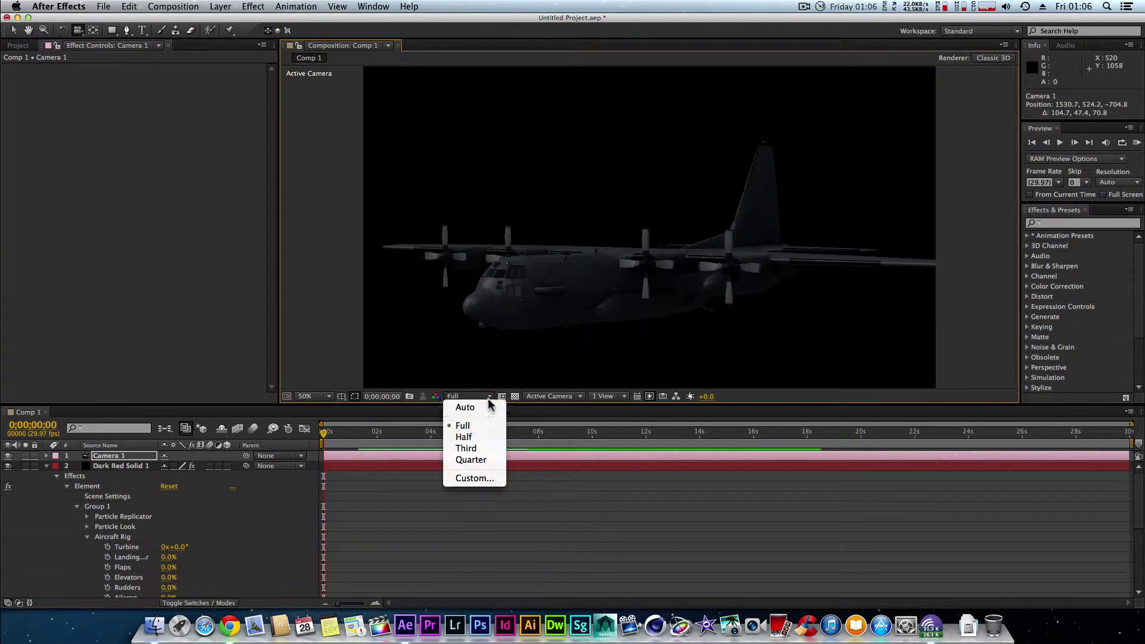
{"action": "left_click", "coordinate": [471, 436]}
{"action": "left_click_drag", "start_coordinate": [492, 310], "coordinate": [587, 316]}
{"action": "left_click_drag", "start_coordinate": [728, 325], "coordinate": [733, 303]}
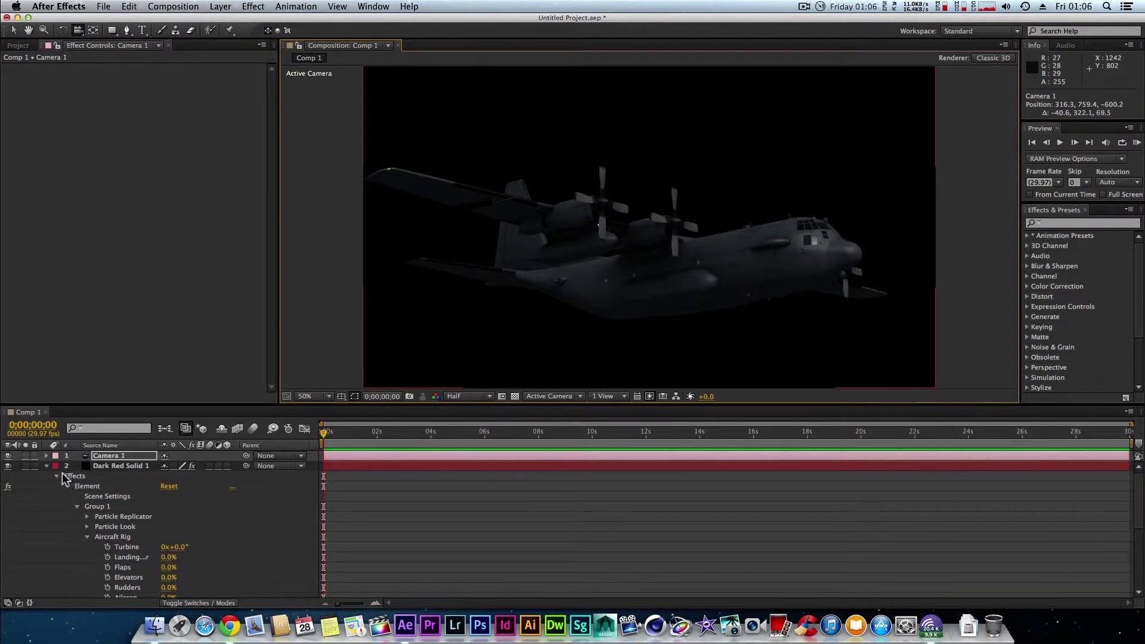
- Extend Aircraft Rig Landing Gear to 100% and orbit the camera to a side view
{"action": "scroll", "coordinate": [232, 547], "scroll_direction": "down", "scroll_amount": 3}
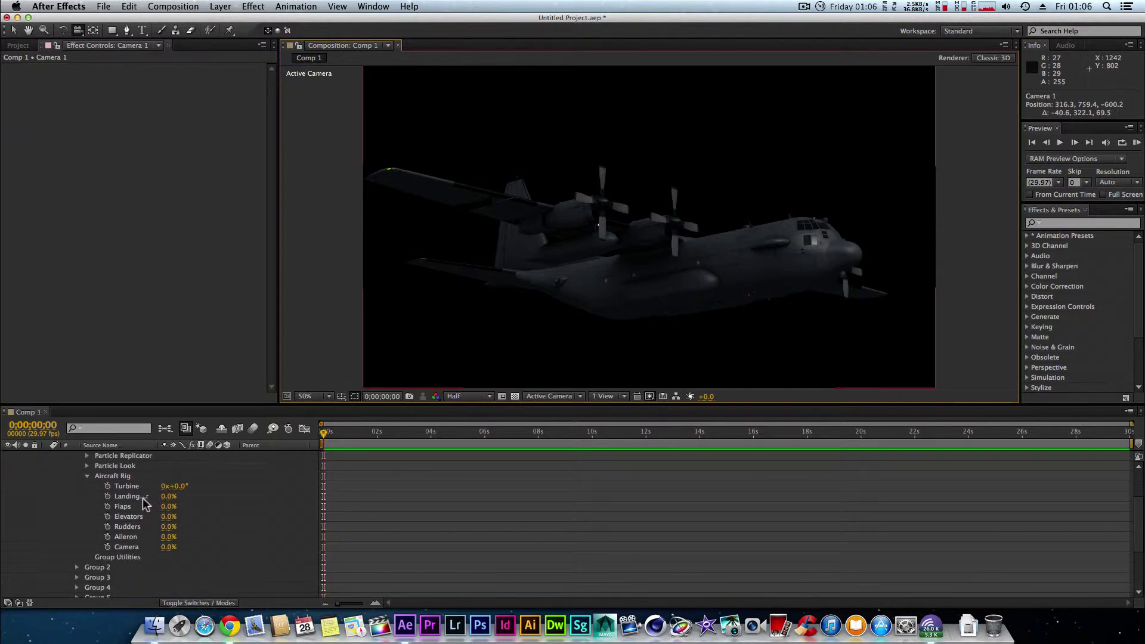
{"action": "left_click_drag", "start_coordinate": [167, 498], "coordinate": [286, 494]}
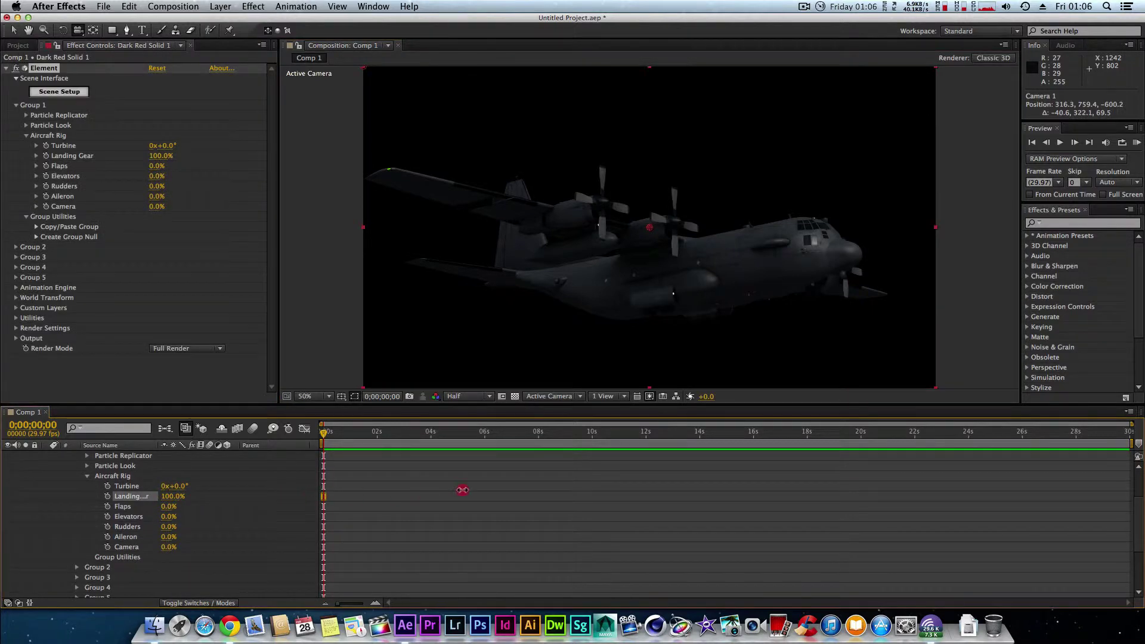
{"action": "left_click", "coordinate": [499, 478]}
{"action": "left_click_drag", "start_coordinate": [741, 281], "coordinate": [708, 286]}
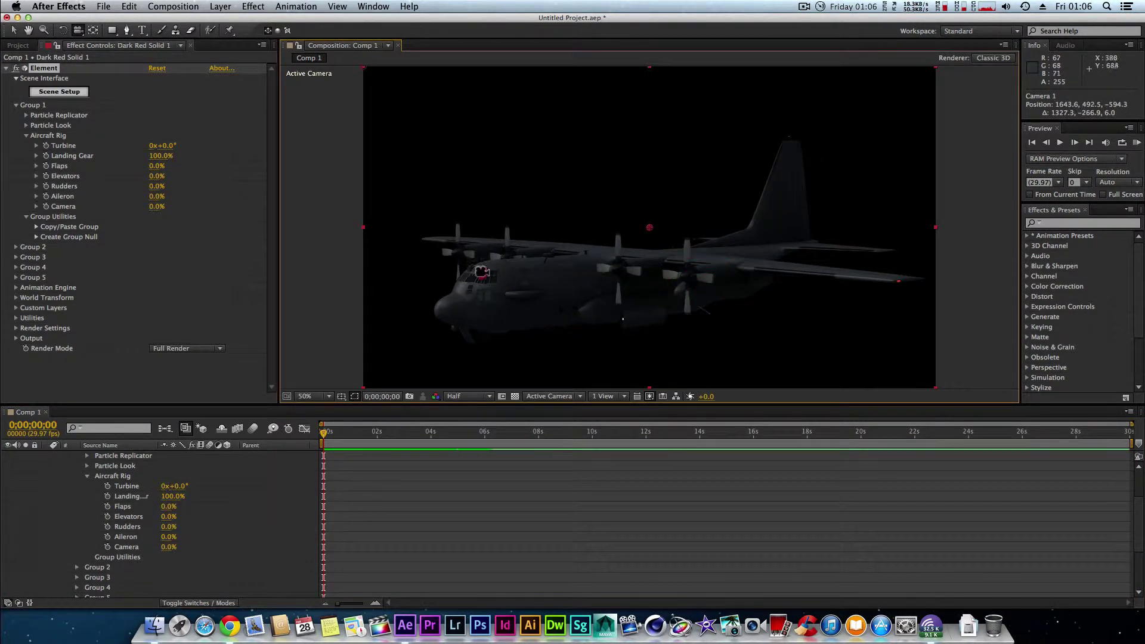
{"action": "left_click_drag", "start_coordinate": [483, 272], "coordinate": [485, 263]}
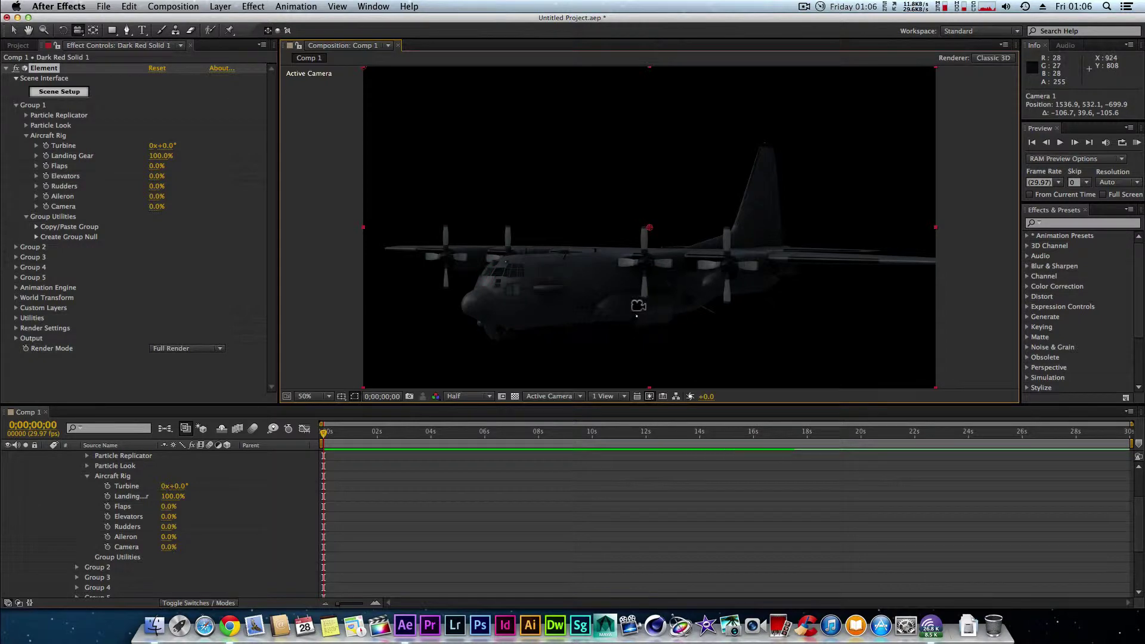
{"action": "left_click_drag", "start_coordinate": [712, 308], "coordinate": [698, 277]}
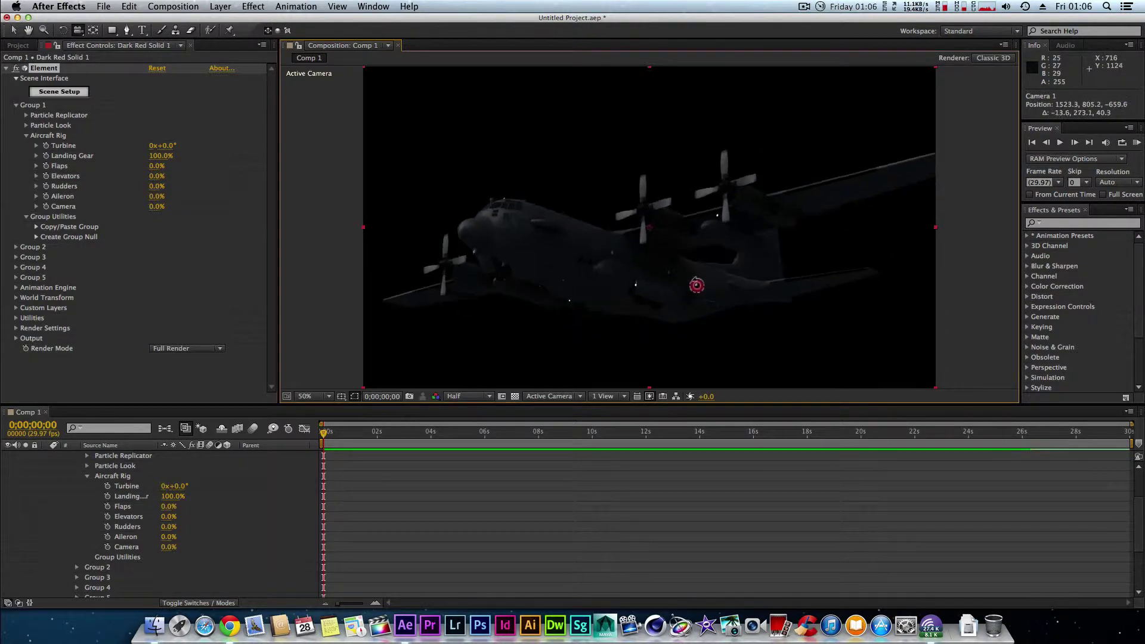
{"action": "left_click_drag", "start_coordinate": [695, 286], "coordinate": [702, 302]}
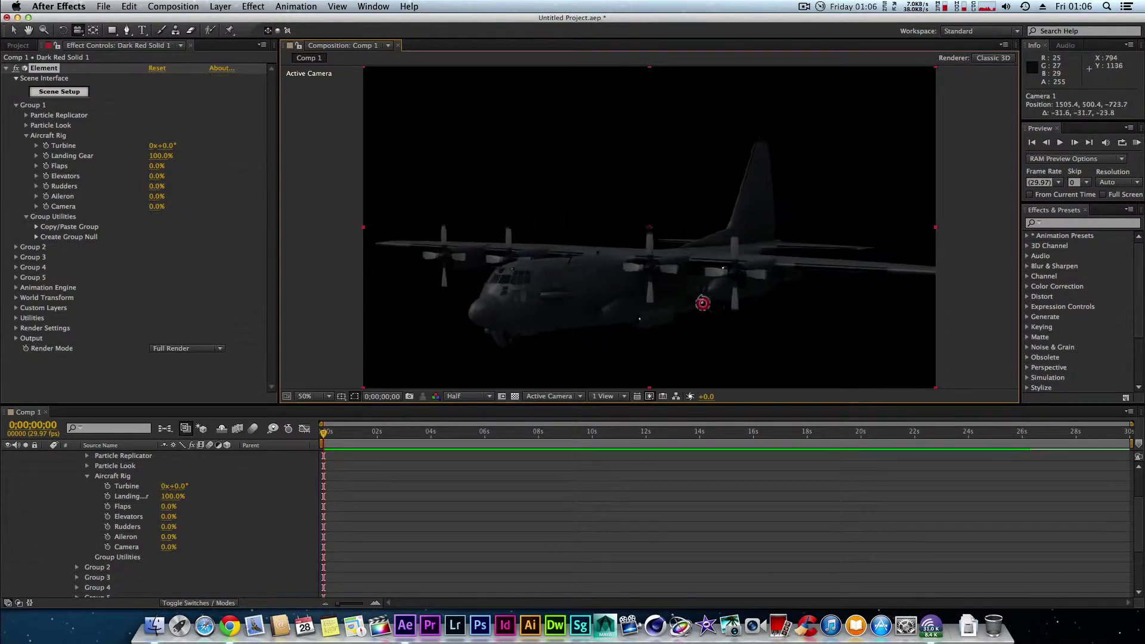
- In Scene Setup, replace the Ground_Assault model with the Joint_Strike_04 jet
{"action": "left_click", "coordinate": [67, 91]}
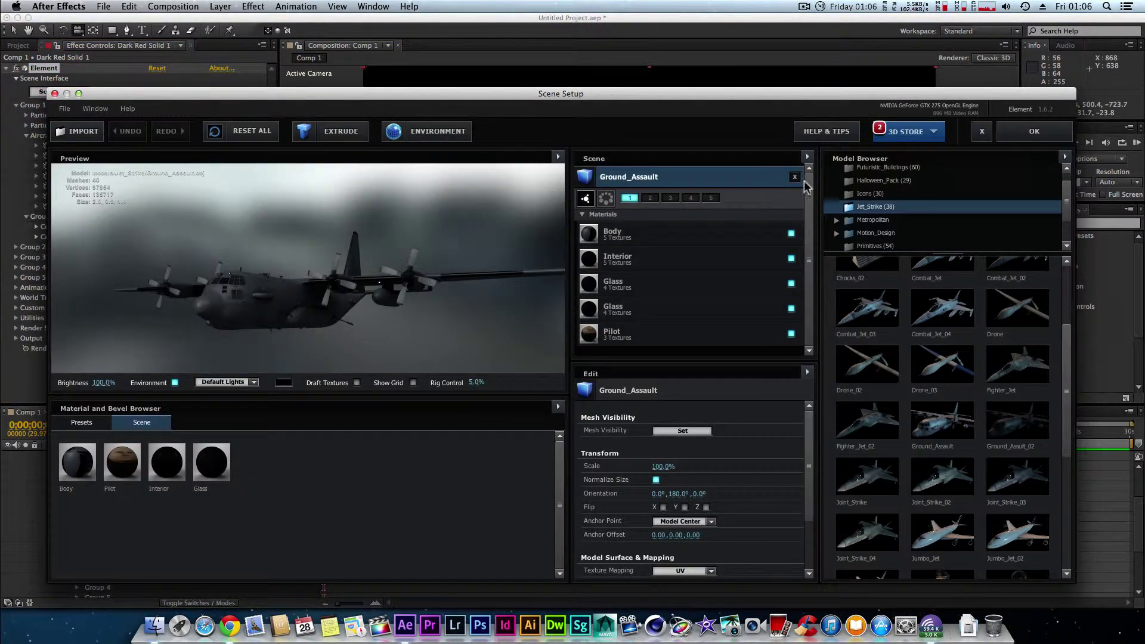
{"action": "left_click", "coordinate": [794, 178]}
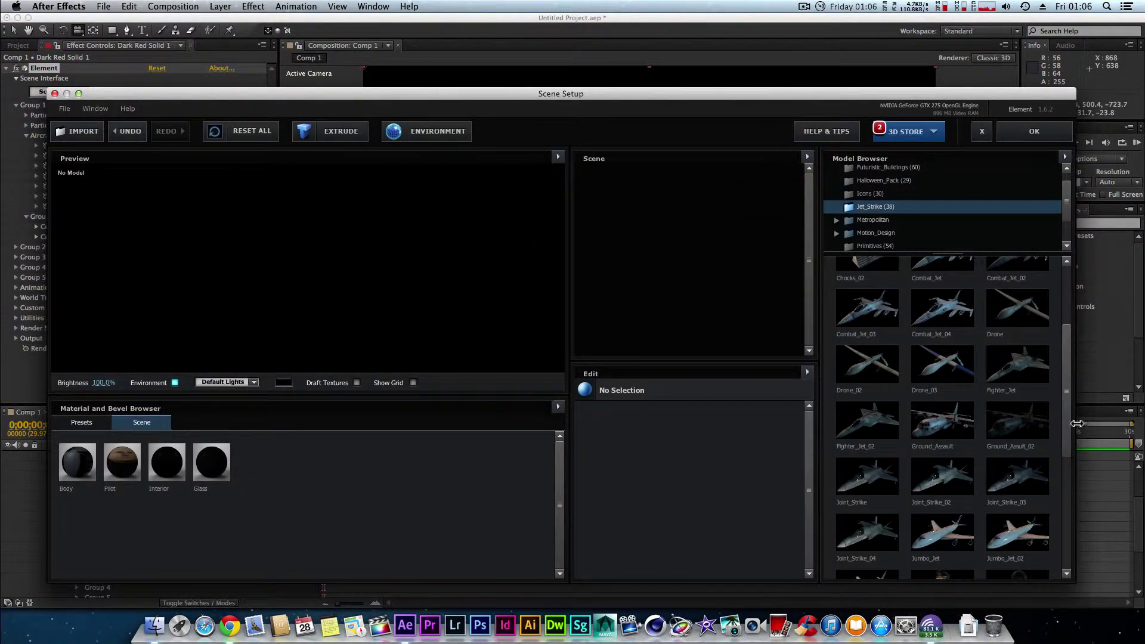
{"action": "left_click_drag", "start_coordinate": [1068, 412], "coordinate": [1067, 441]}
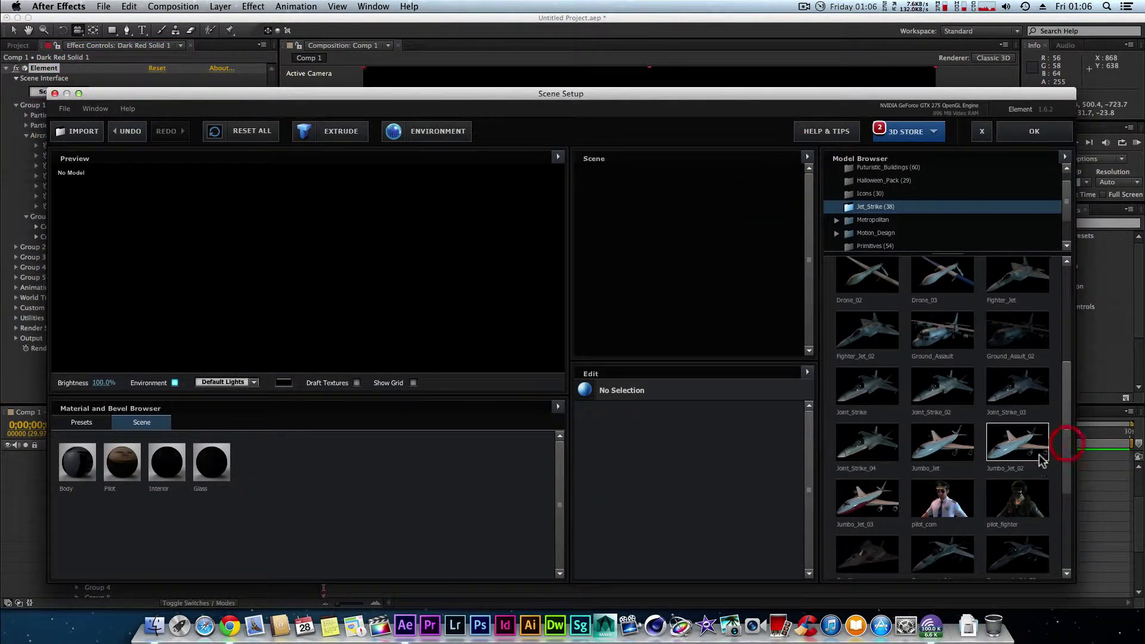
{"action": "left_click", "coordinate": [869, 458]}
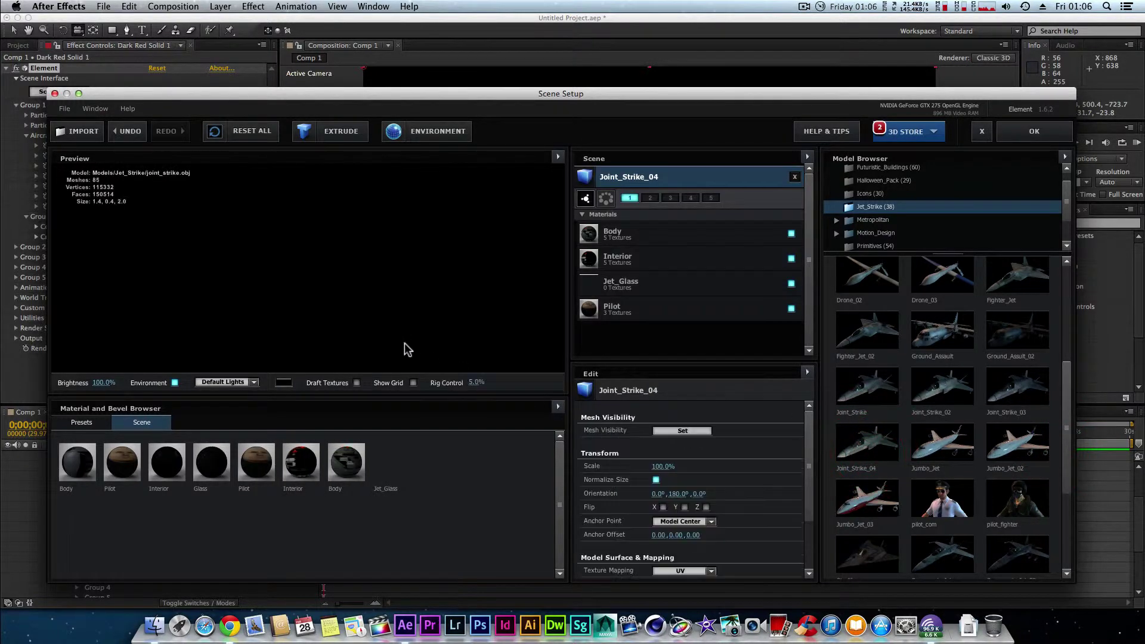
- Turn the jet preview nose-right and scrub Rig Control up to 100%
{"action": "left_click_drag", "start_coordinate": [222, 251], "coordinate": [463, 325]}
{"action": "left_click_drag", "start_coordinate": [473, 384], "coordinate": [507, 382]}
{"action": "left_click_drag", "start_coordinate": [523, 267], "coordinate": [448, 263]}
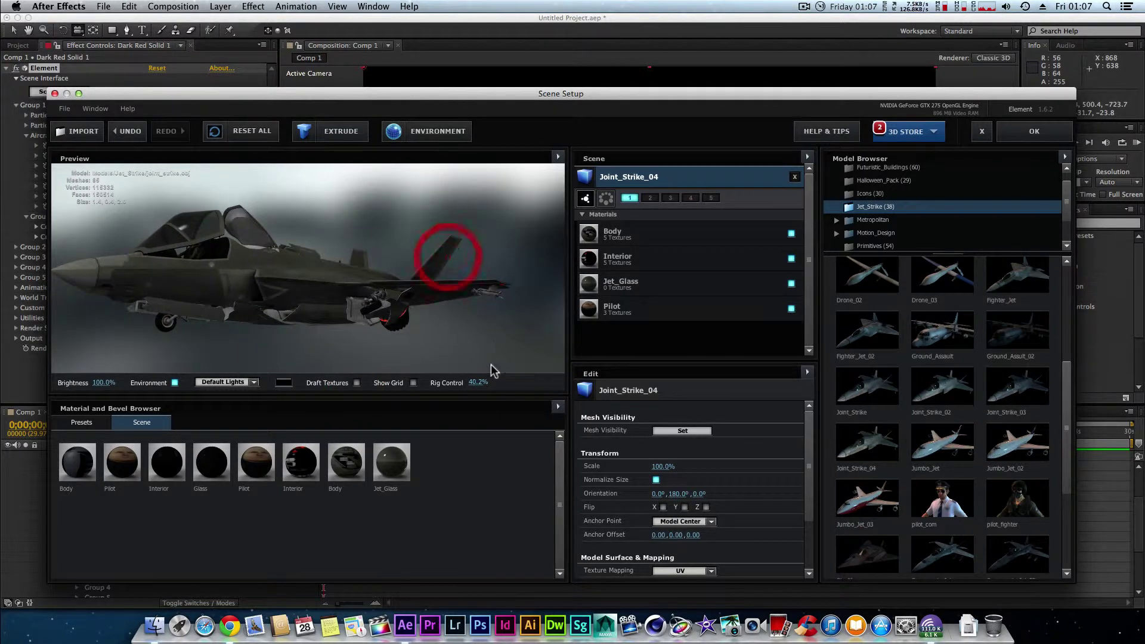
{"action": "left_click_drag", "start_coordinate": [480, 382], "coordinate": [199, 310]}
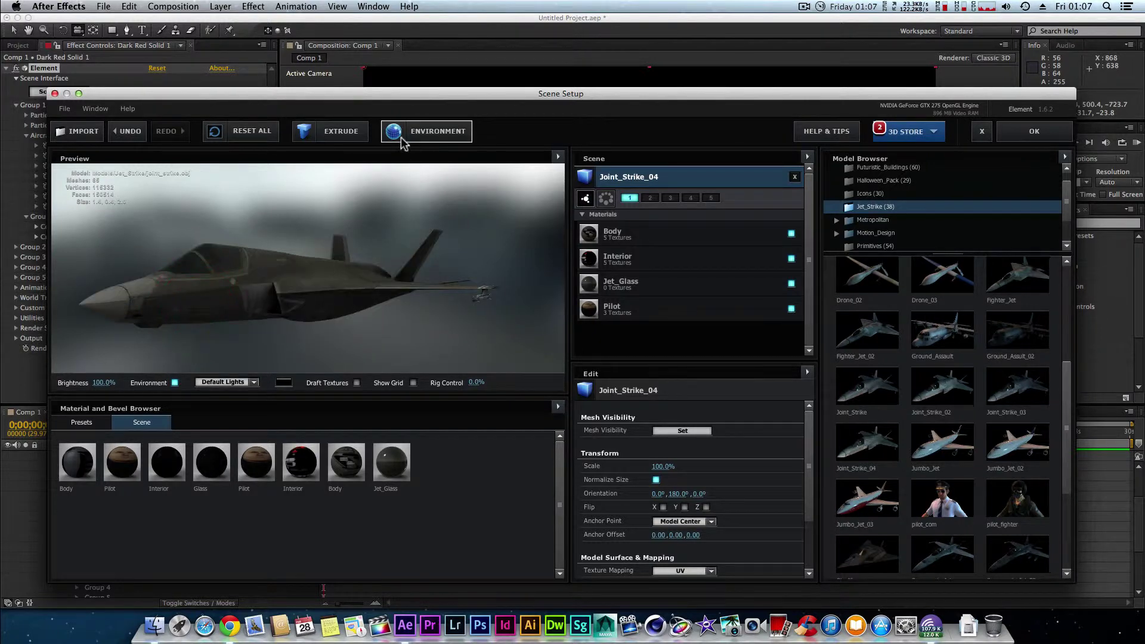
- Set the environment texture to Garden
{"action": "left_click", "coordinate": [394, 131]}
{"action": "left_click", "coordinate": [572, 162]}
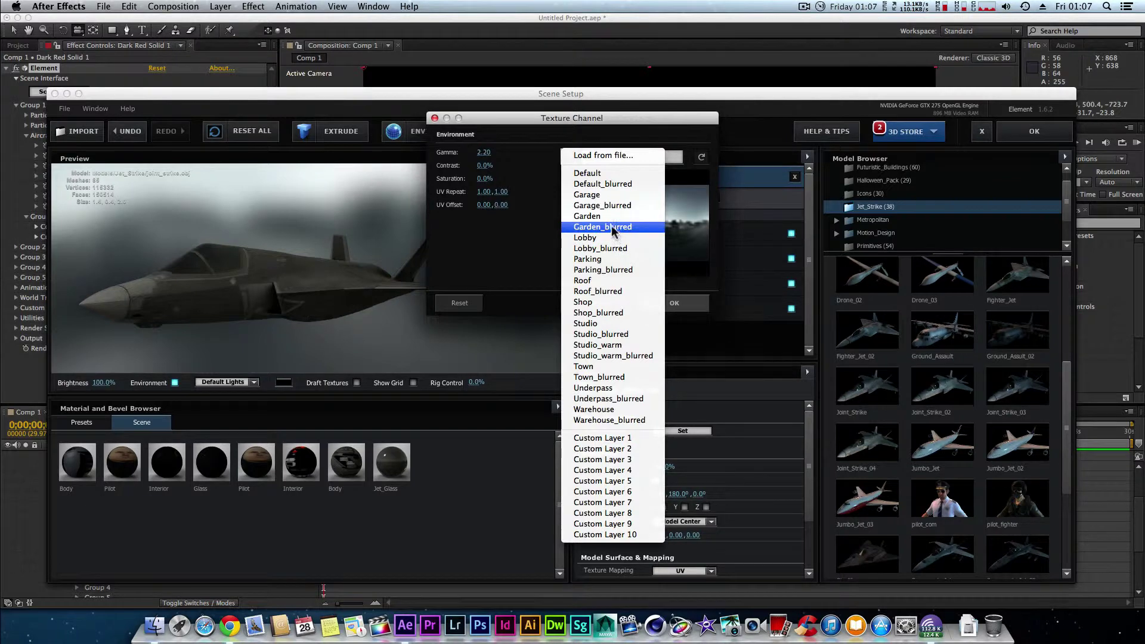
{"action": "left_click", "coordinate": [591, 216]}
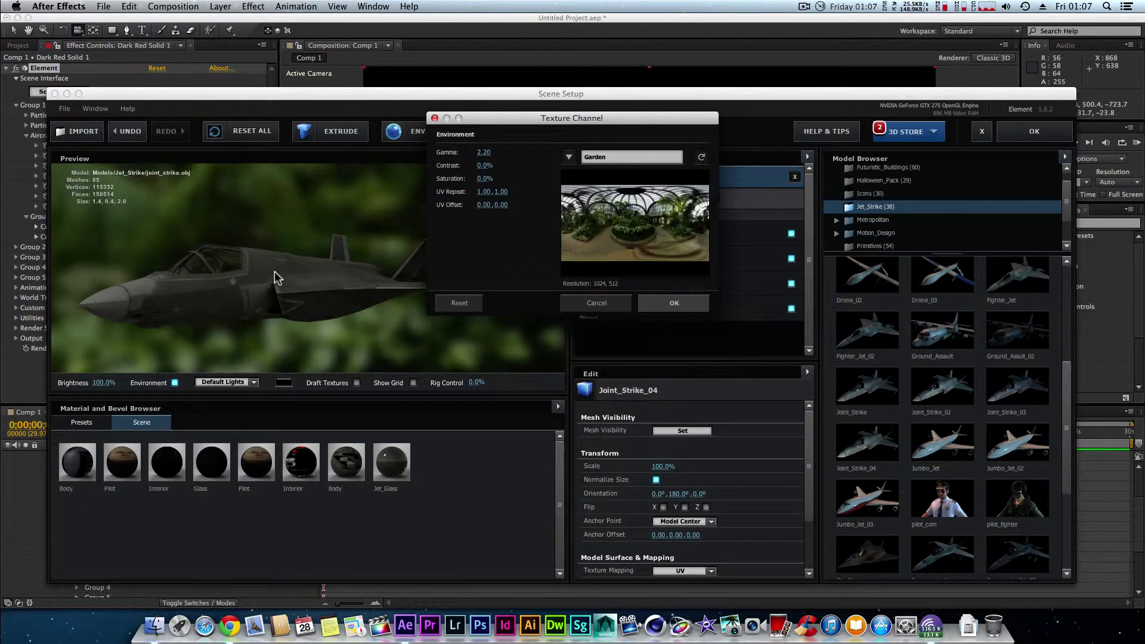
{"action": "left_click", "coordinate": [663, 303]}
- Orbit the jet preview to a nose-left side view and apply the scene to Comp 1
{"action": "left_click_drag", "start_coordinate": [336, 295], "coordinate": [206, 289]}
{"action": "left_click_drag", "start_coordinate": [154, 314], "coordinate": [235, 314]}
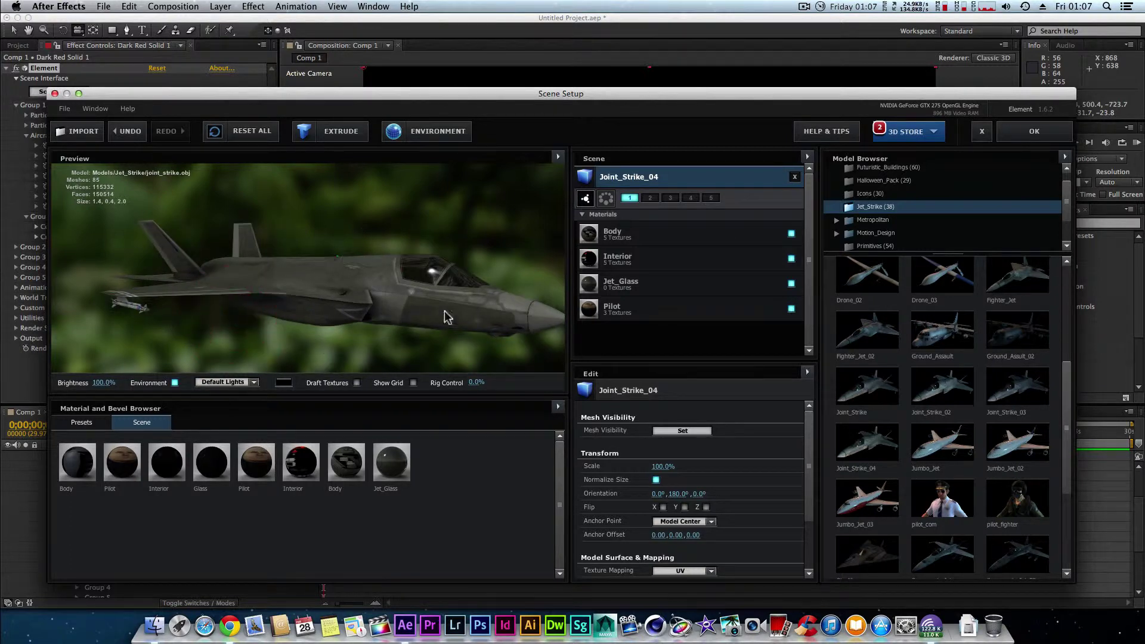
{"action": "left_click_drag", "start_coordinate": [445, 311], "coordinate": [343, 307]}
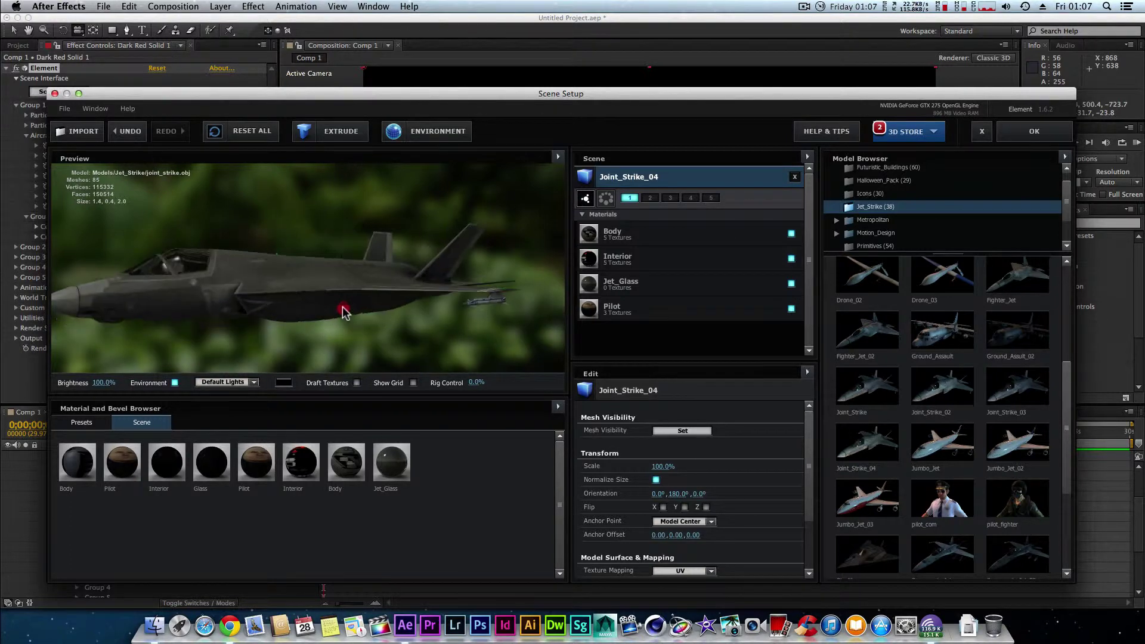
{"action": "left_click", "coordinate": [1020, 133]}
- Open Weapons Bay 1 to 100% and orbit the camera to view the jet's underside
{"action": "left_click", "coordinate": [638, 277]}
{"action": "mouse_move", "coordinate": [638, 277]}
{"action": "left_mouse_down"}
{"action": "mouse_move", "coordinate": [539, 263]}
{"action": "mouse_move", "coordinate": [808, 315]}
{"action": "mouse_move", "coordinate": [767, 310]}
{"action": "mouse_move", "coordinate": [777, 302]}
{"action": "mouse_move", "coordinate": [786, 316]}
{"action": "mouse_move", "coordinate": [787, 304]}
{"action": "left_mouse_up"}
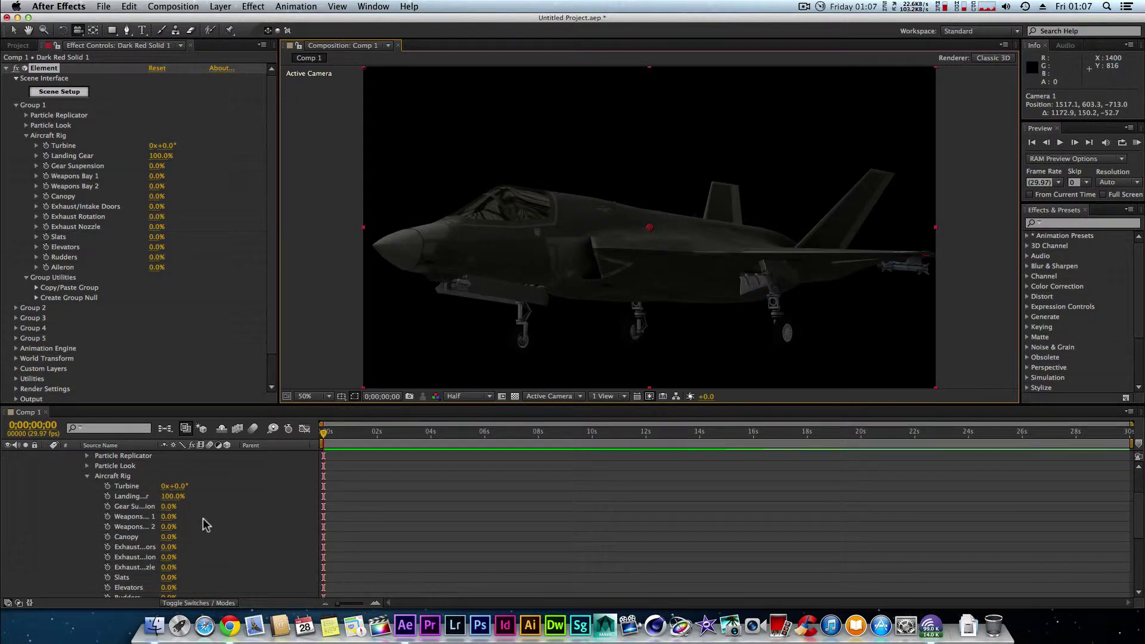
{"action": "left_click_drag", "start_coordinate": [169, 517], "coordinate": [313, 508]}
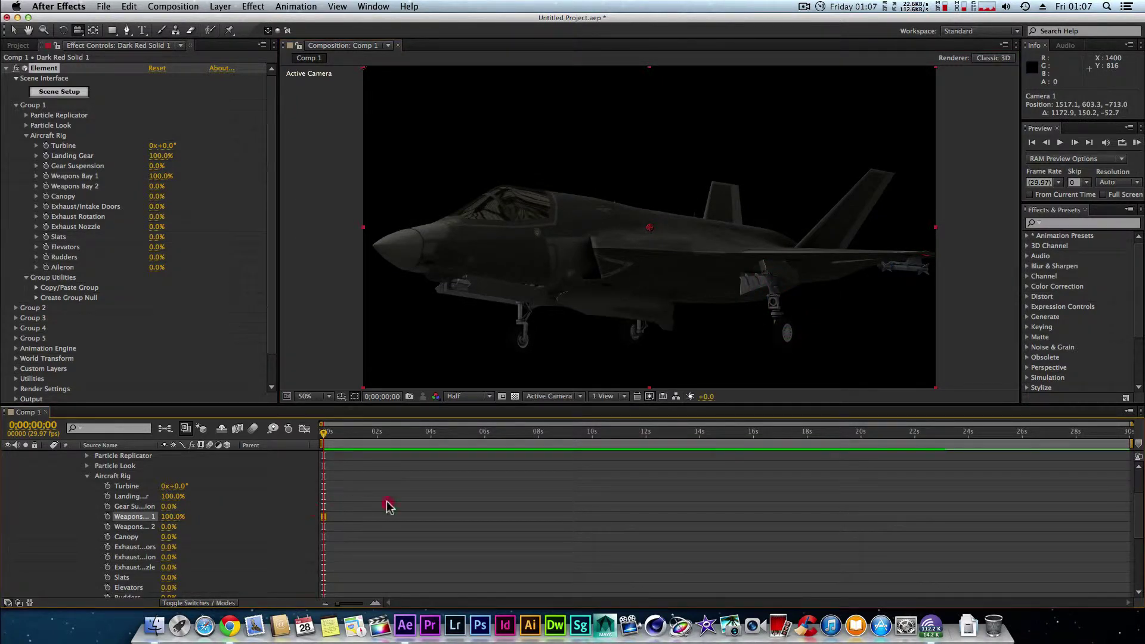
{"action": "left_click_drag", "start_coordinate": [603, 334], "coordinate": [614, 274]}
{"action": "left_click_drag", "start_coordinate": [663, 311], "coordinate": [614, 358]}
- Raise the Canopy to 100% to open the cockpit, reframing the camera around the jet
{"action": "left_click_drag", "start_coordinate": [168, 537], "coordinate": [304, 486]}
{"action": "left_click_drag", "start_coordinate": [490, 333], "coordinate": [499, 335]}
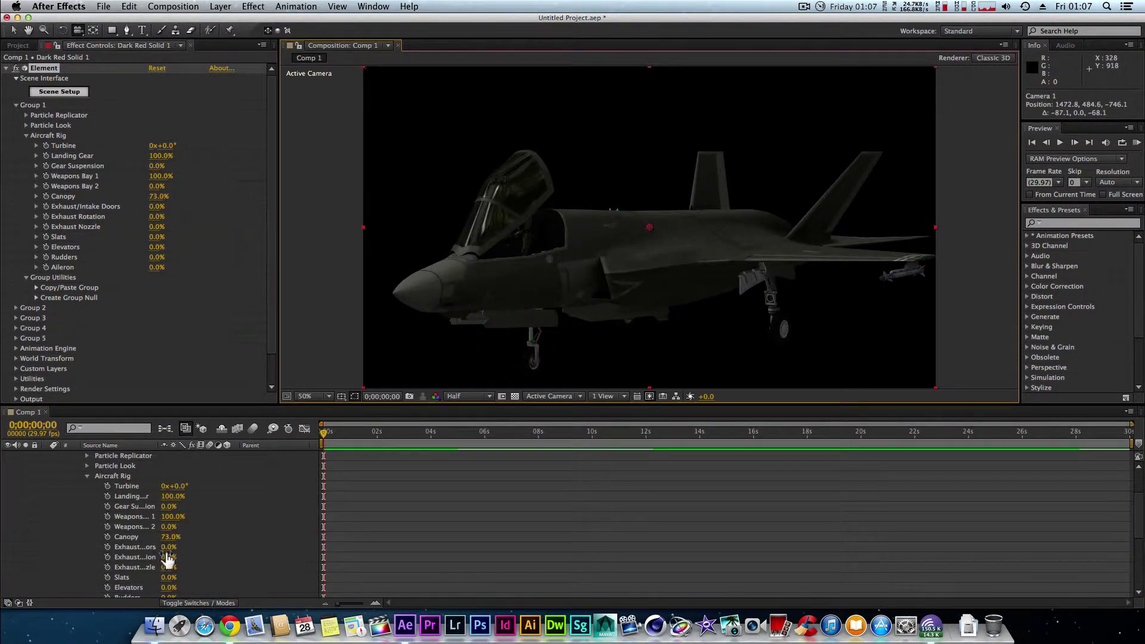
{"action": "left_click_drag", "start_coordinate": [164, 536], "coordinate": [119, 545]}
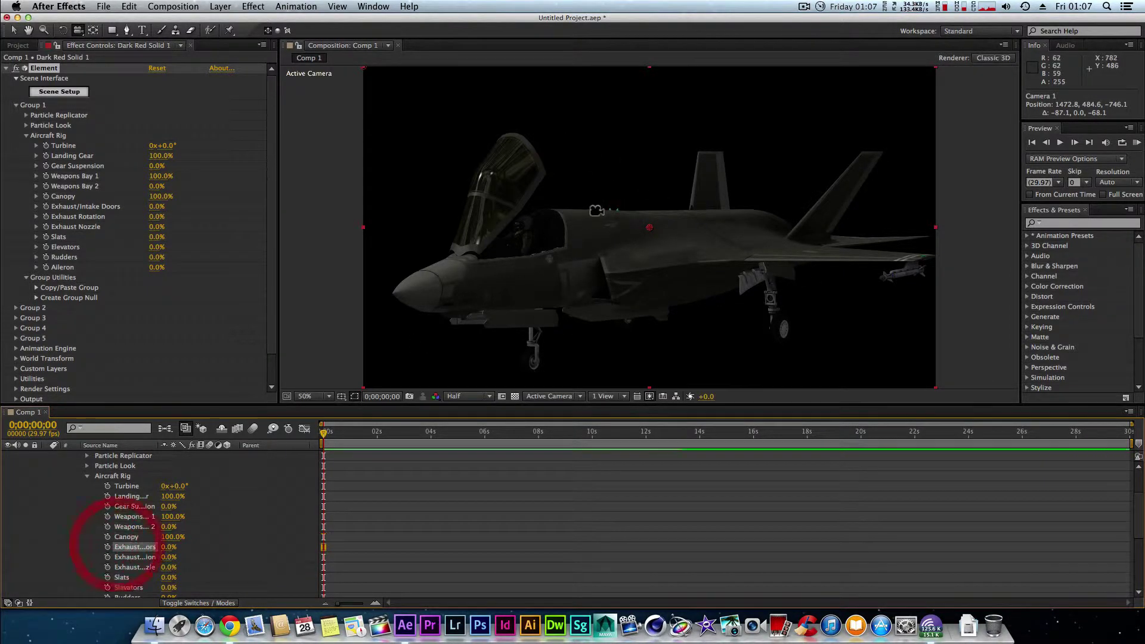
{"action": "left_click_drag", "start_coordinate": [596, 210], "coordinate": [596, 204]}
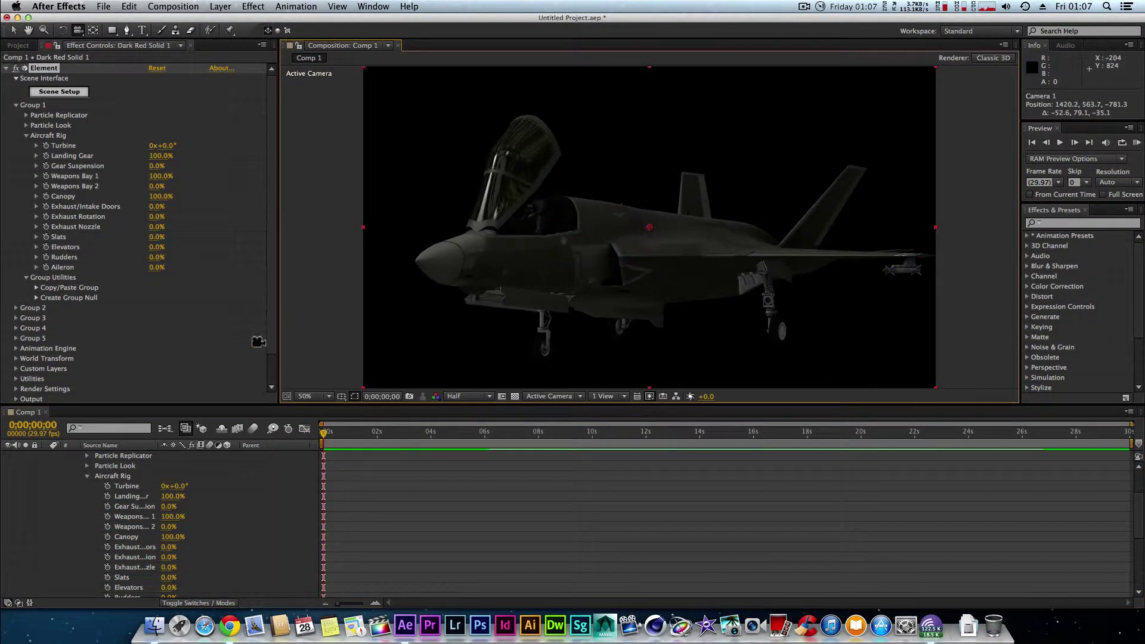
{"action": "left_click_drag", "start_coordinate": [268, 325], "coordinate": [268, 348]}
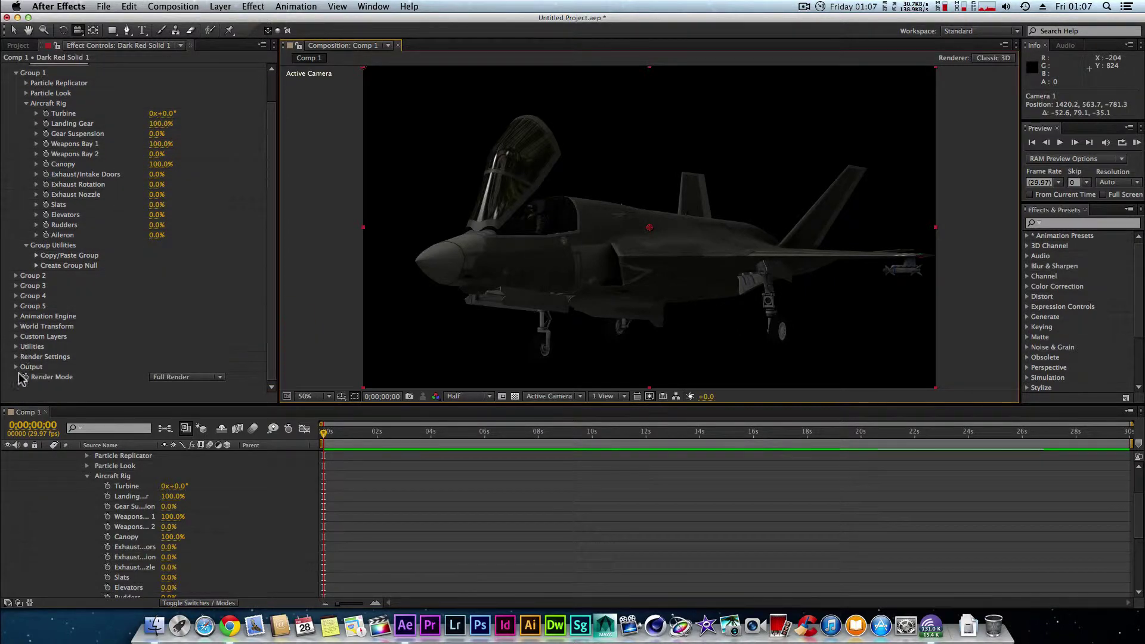
- Under Output > Render Settings > Multi-Pass Mixer, set Ambient Lighting 0.52, Reflect 2.66, Refract 1.74, Illumination 1.90
{"action": "left_click", "coordinate": [17, 368]}
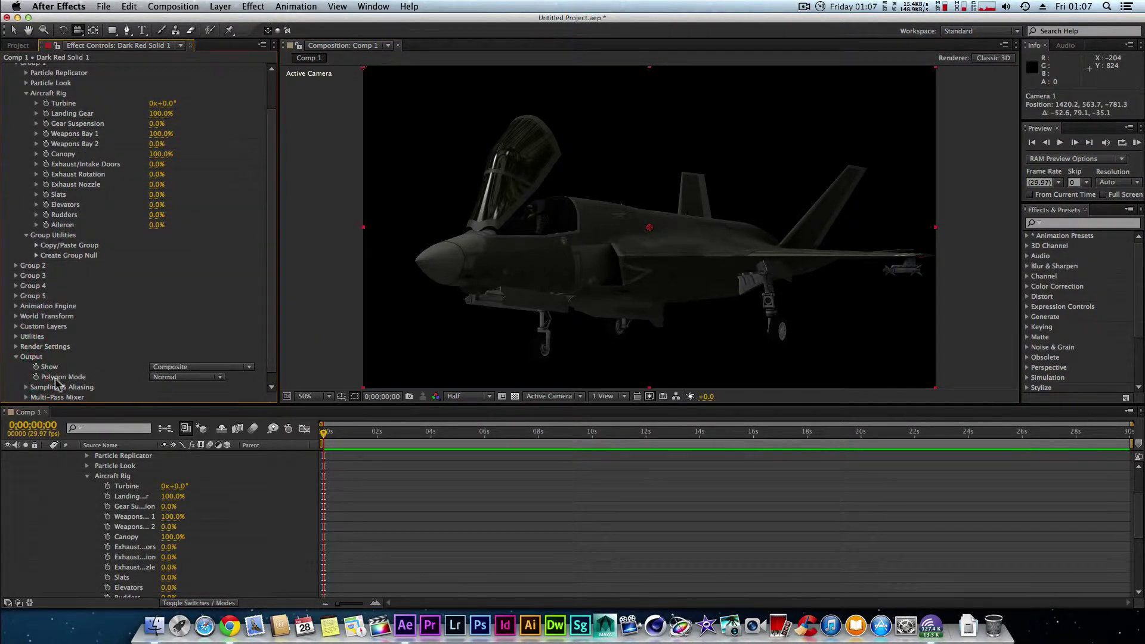
{"action": "left_click", "coordinate": [16, 347]}
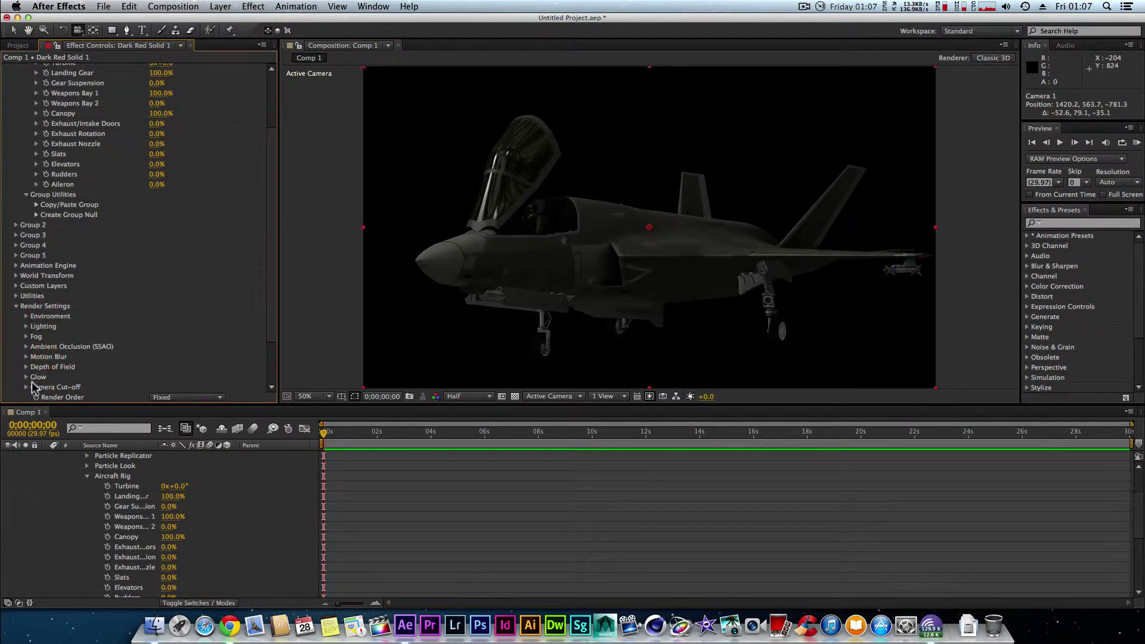
{"action": "left_click_drag", "start_coordinate": [267, 316], "coordinate": [264, 354]}
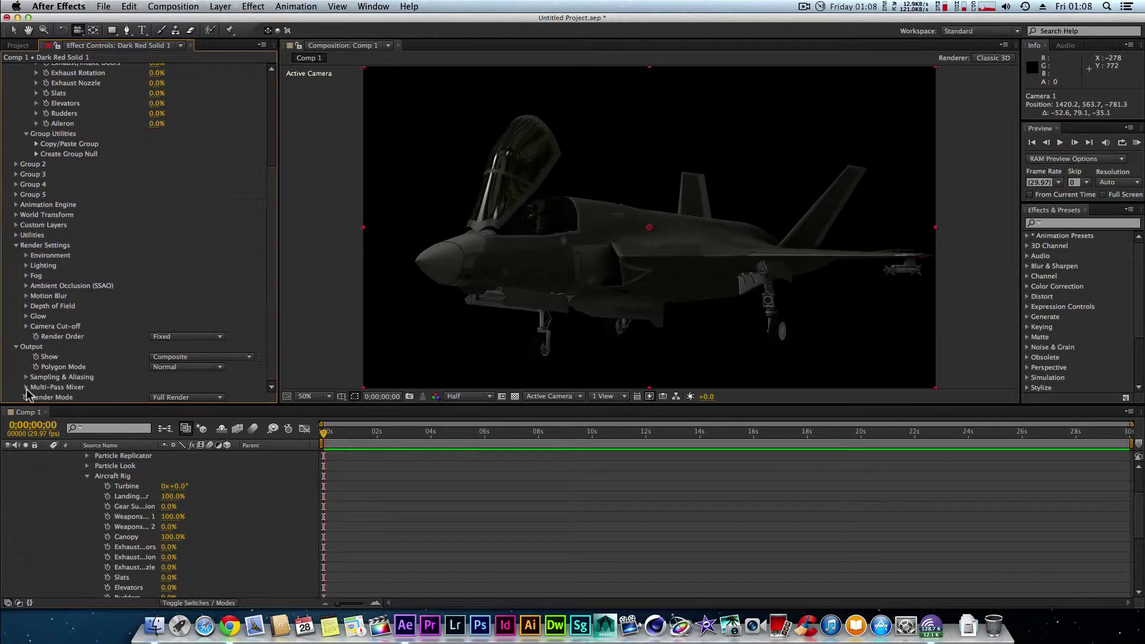
{"action": "left_click", "coordinate": [25, 387]}
{"action": "left_click", "coordinate": [266, 358]}
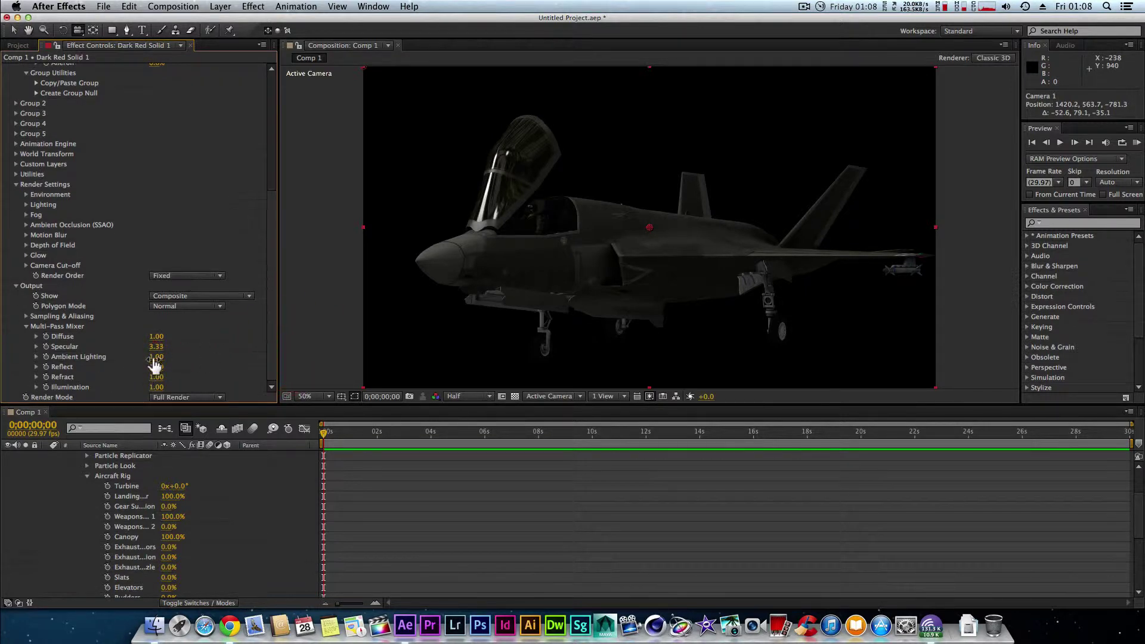
{"action": "mouse_move", "coordinate": [156, 356]}
{"action": "left_mouse_down"}
{"action": "mouse_move", "coordinate": [266, 356]}
{"action": "mouse_move", "coordinate": [109, 356]}
{"action": "mouse_move", "coordinate": [134, 354]}
{"action": "left_mouse_up"}
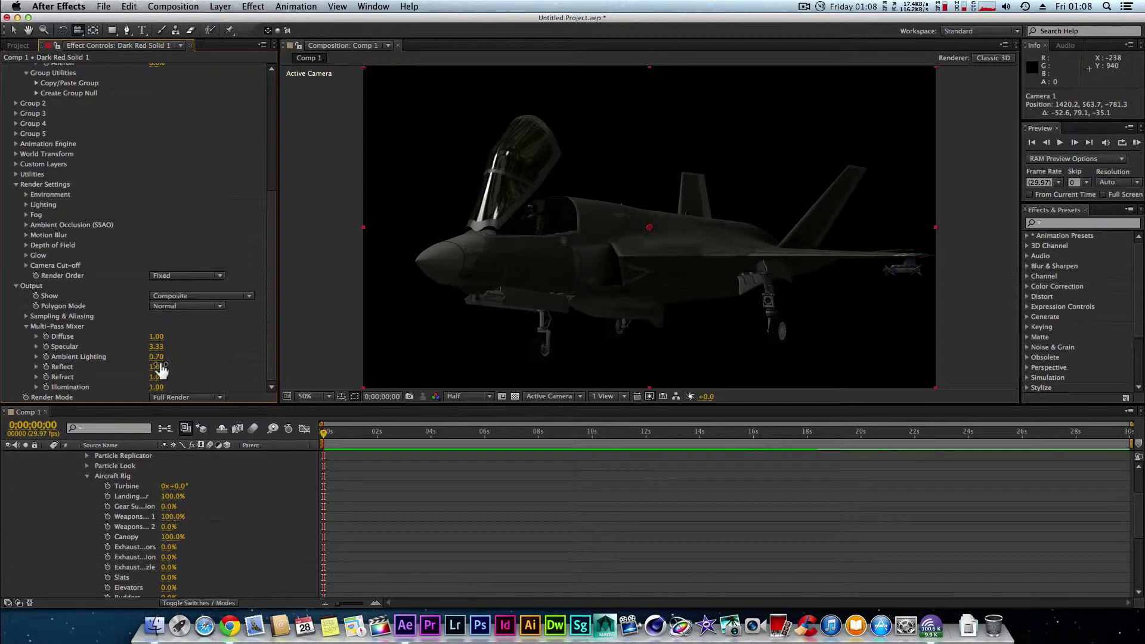
{"action": "left_click", "coordinate": [156, 356]}
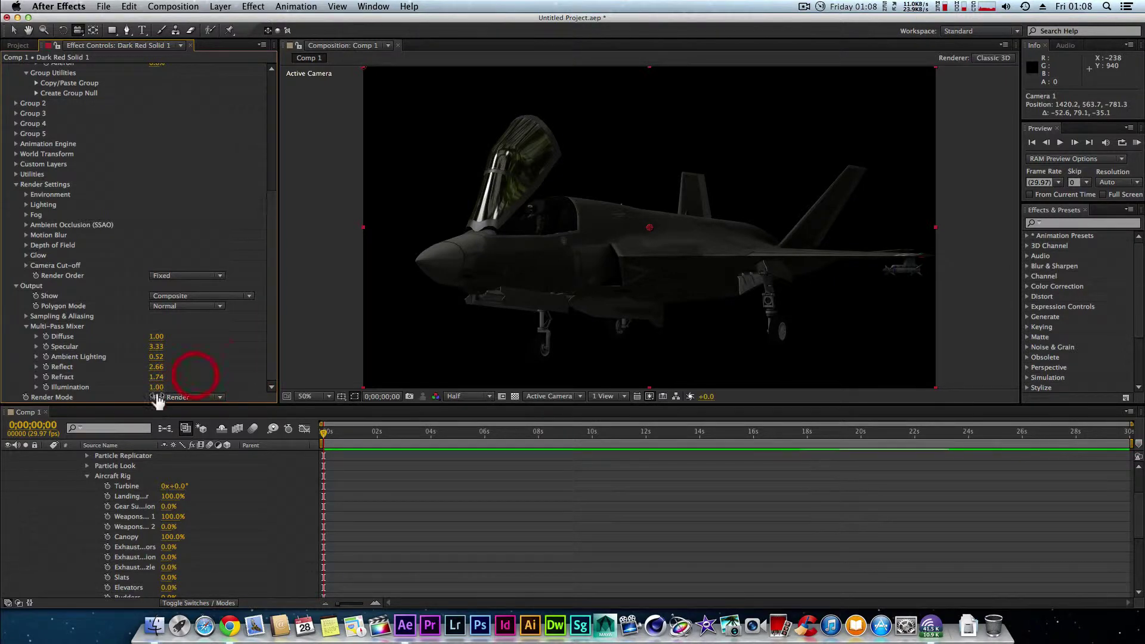
{"action": "left_click_drag", "start_coordinate": [596, 271], "coordinate": [669, 274]}
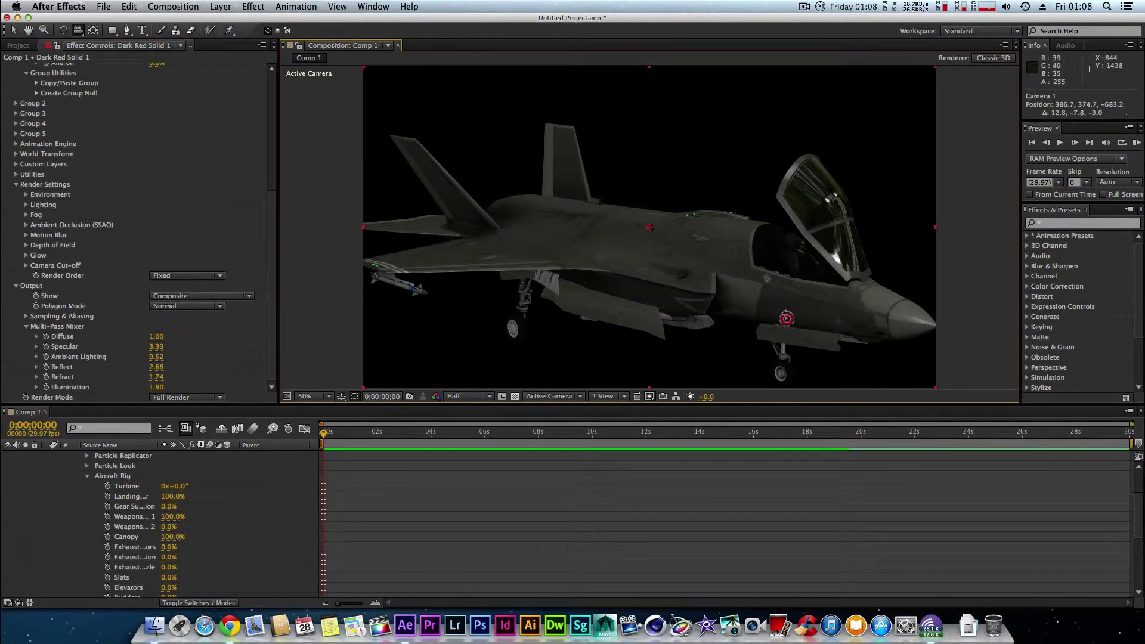
- Orbit the camera around the jet and collapse the Multi-Pass Mixer settings
{"action": "left_click_drag", "start_coordinate": [787, 319], "coordinate": [606, 302]}
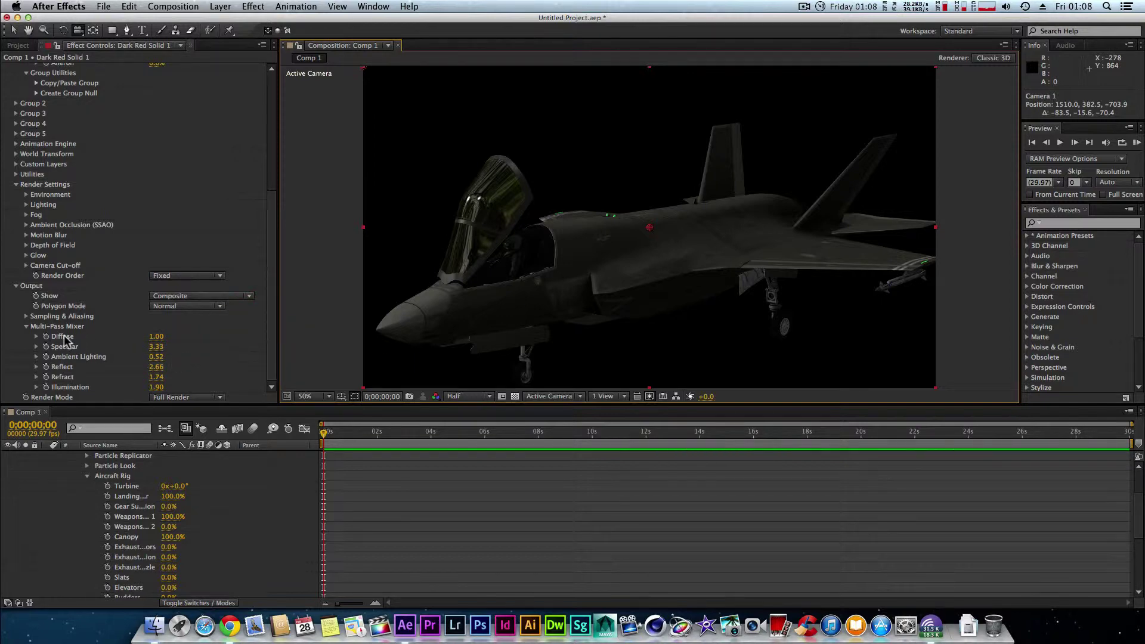
{"action": "left_click_drag", "start_coordinate": [584, 289], "coordinate": [607, 285]}
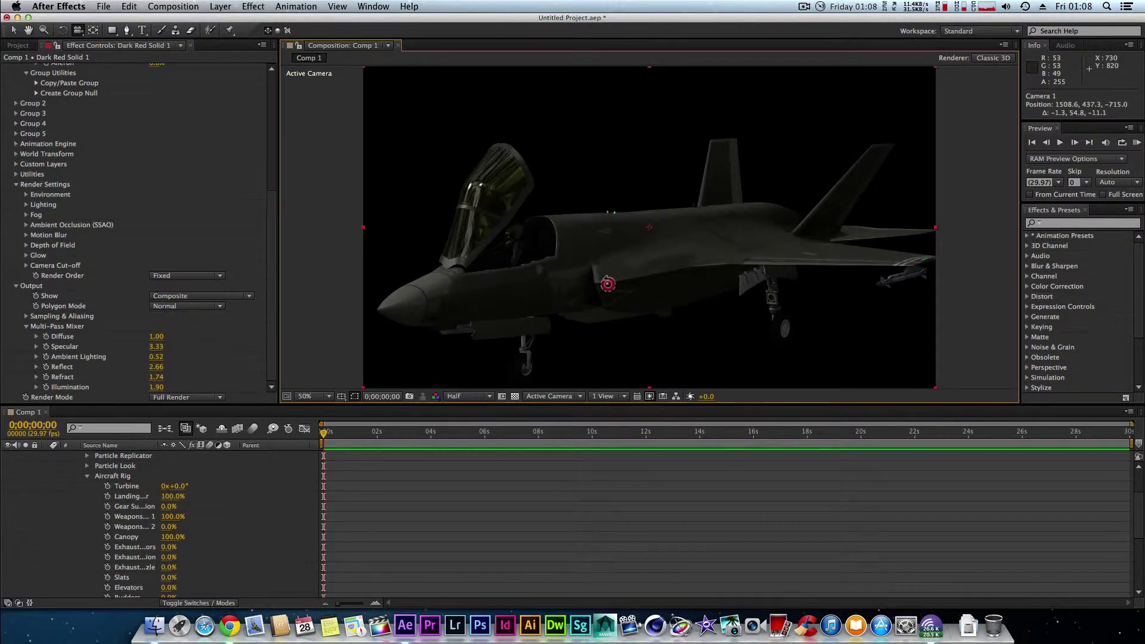
{"action": "scroll", "coordinate": [519, 286], "scroll_direction": "down", "scroll_amount": 3}
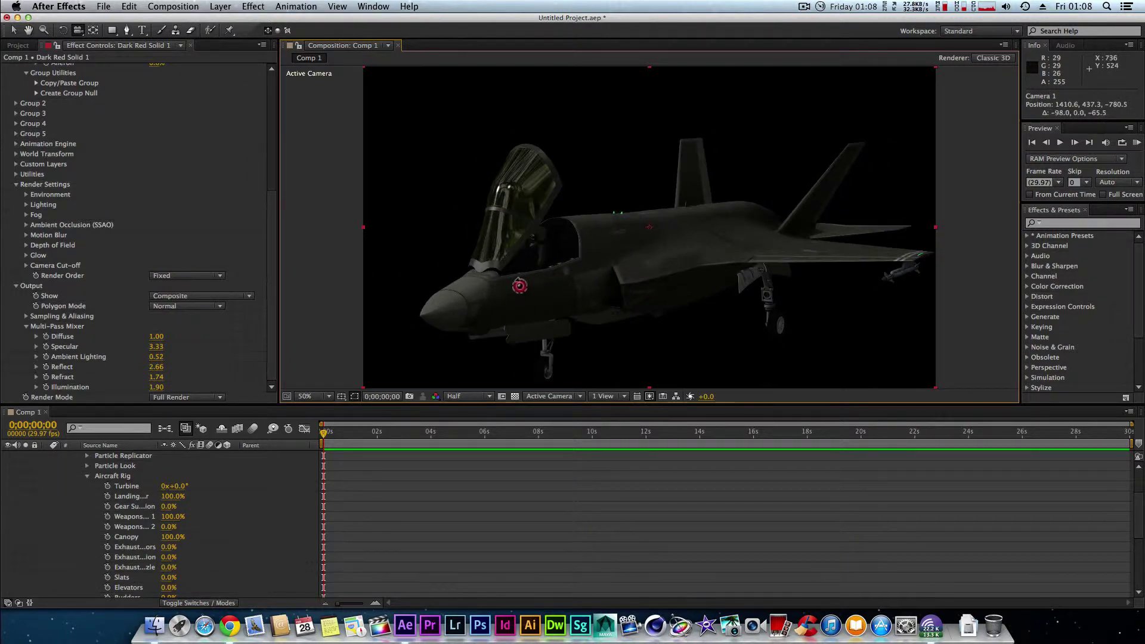
{"action": "scroll", "coordinate": [520, 286], "scroll_direction": "up", "scroll_amount": 2}
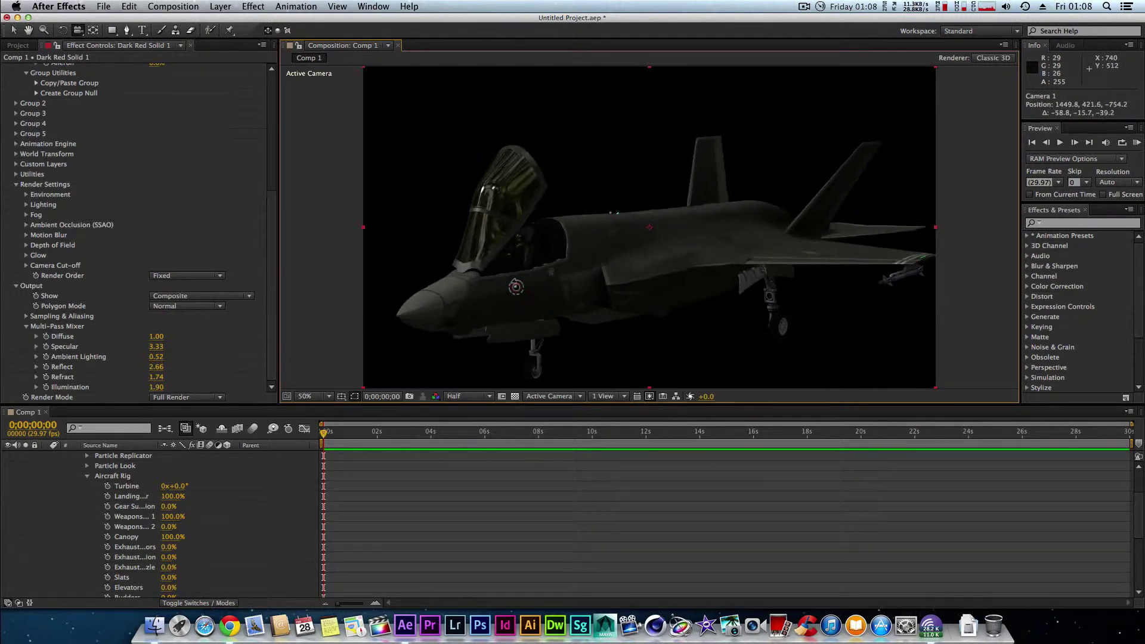
{"action": "left_click", "coordinate": [26, 326]}
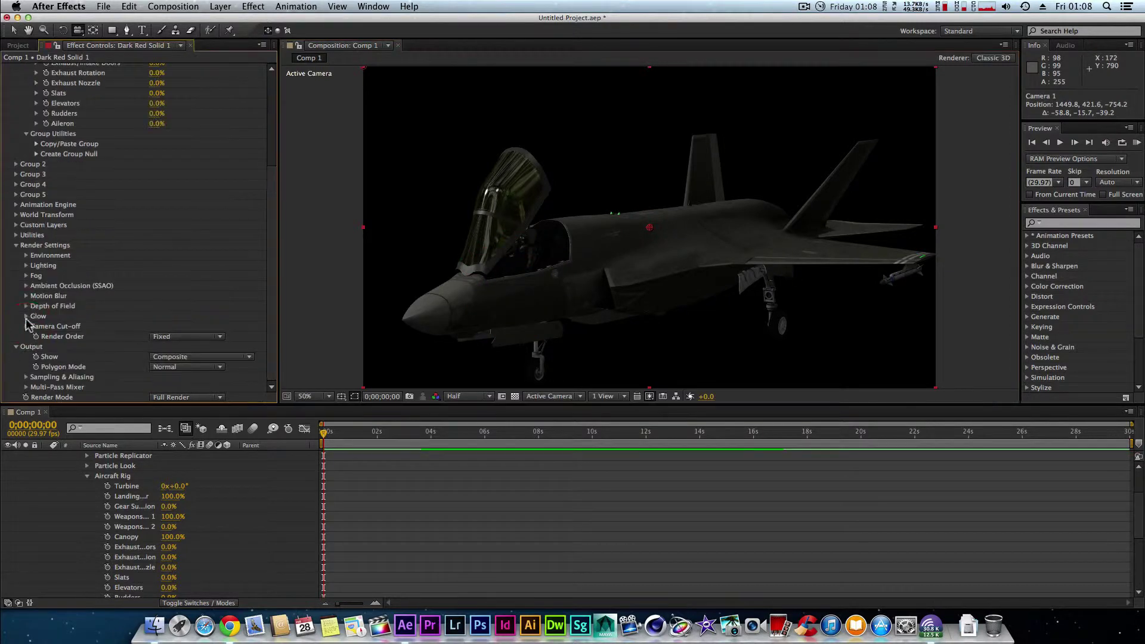
{"action": "left_click_drag", "start_coordinate": [272, 270], "coordinate": [274, 96]}
{"action": "mouse_move", "coordinate": [544, 316]}
{"action": "left_mouse_down"}
{"action": "mouse_move", "coordinate": [547, 303]}
{"action": "mouse_move", "coordinate": [557, 312]}
{"action": "mouse_move", "coordinate": [537, 313]}
{"action": "left_mouse_up"}
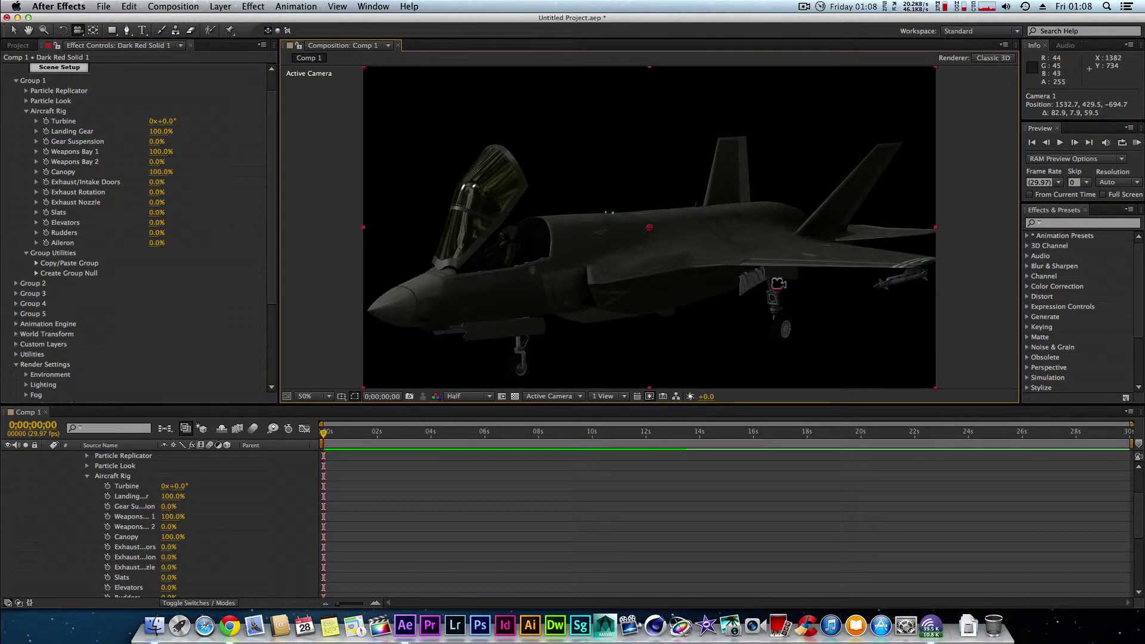
{"action": "left_click_drag", "start_coordinate": [778, 284], "coordinate": [787, 279]}
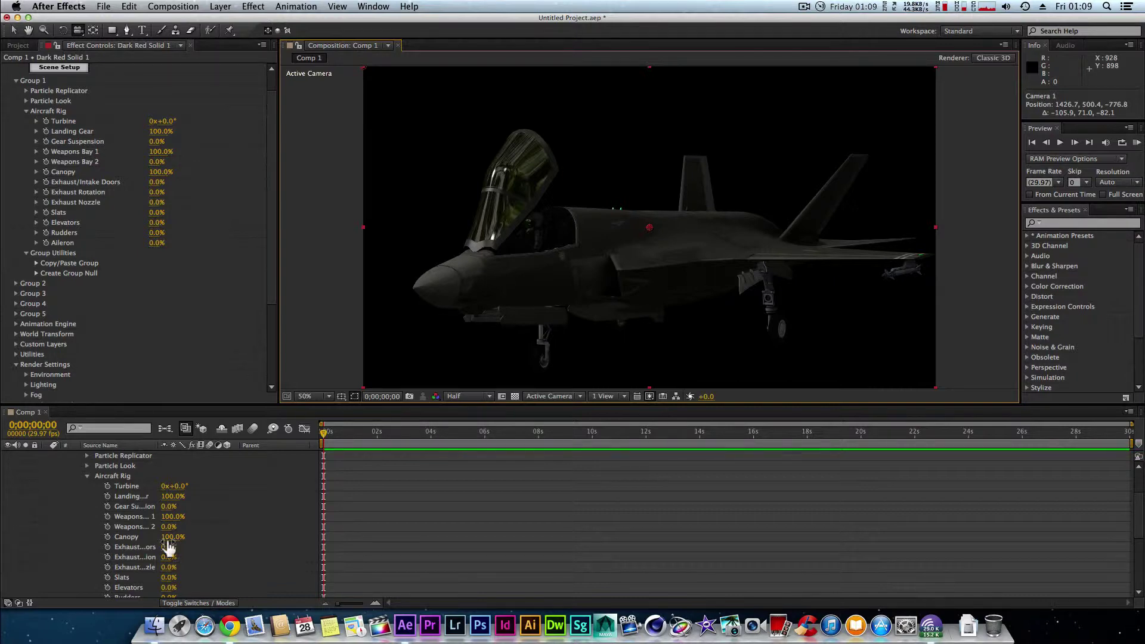
- Scrub Canopy to 0% to close the cockpit, orbiting to check the jet from below
{"action": "left_click_drag", "start_coordinate": [170, 537], "coordinate": [56, 533]}
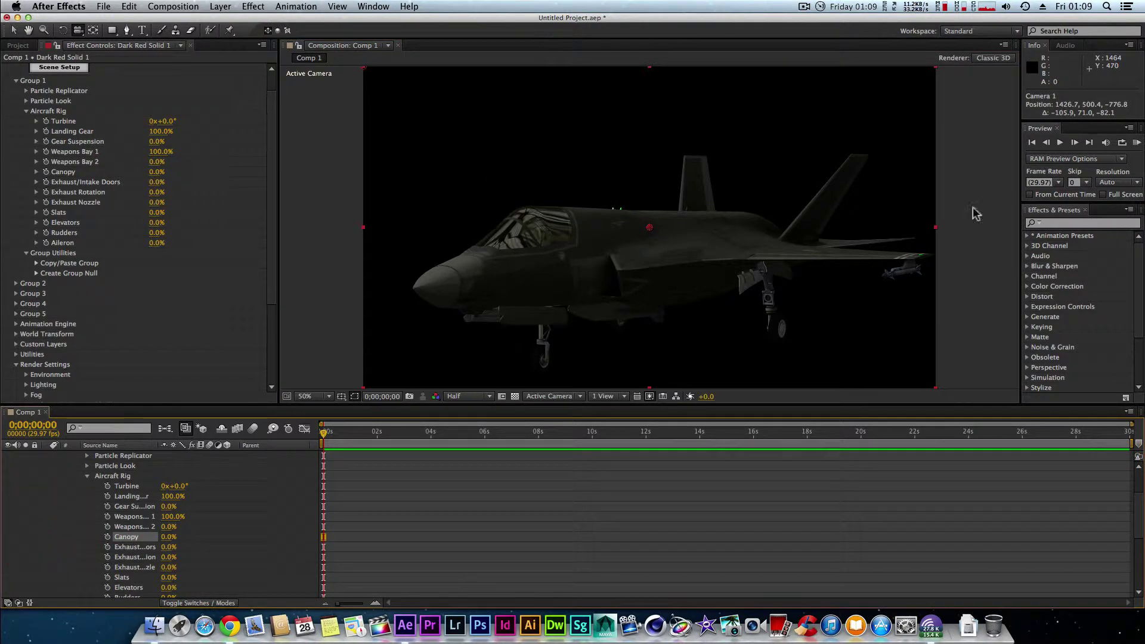
{"action": "left_click_drag", "start_coordinate": [880, 263], "coordinate": [874, 228]}
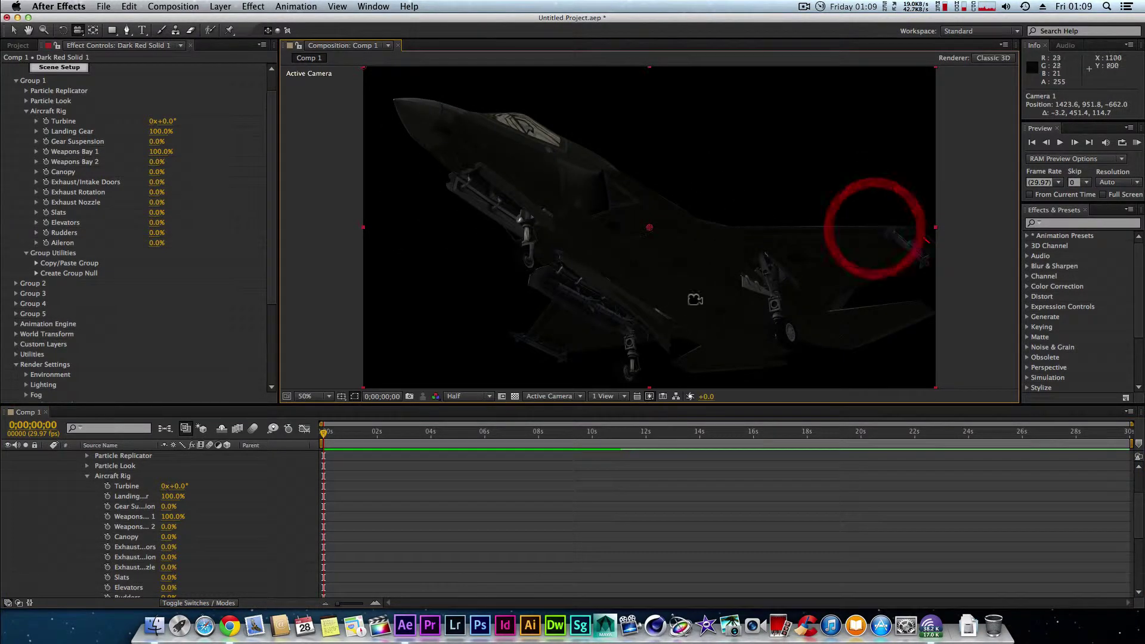
{"action": "mouse_move", "coordinate": [630, 236]}
{"action": "left_mouse_down"}
{"action": "mouse_move", "coordinate": [670, 230]}
{"action": "mouse_move", "coordinate": [652, 231]}
{"action": "left_mouse_up"}
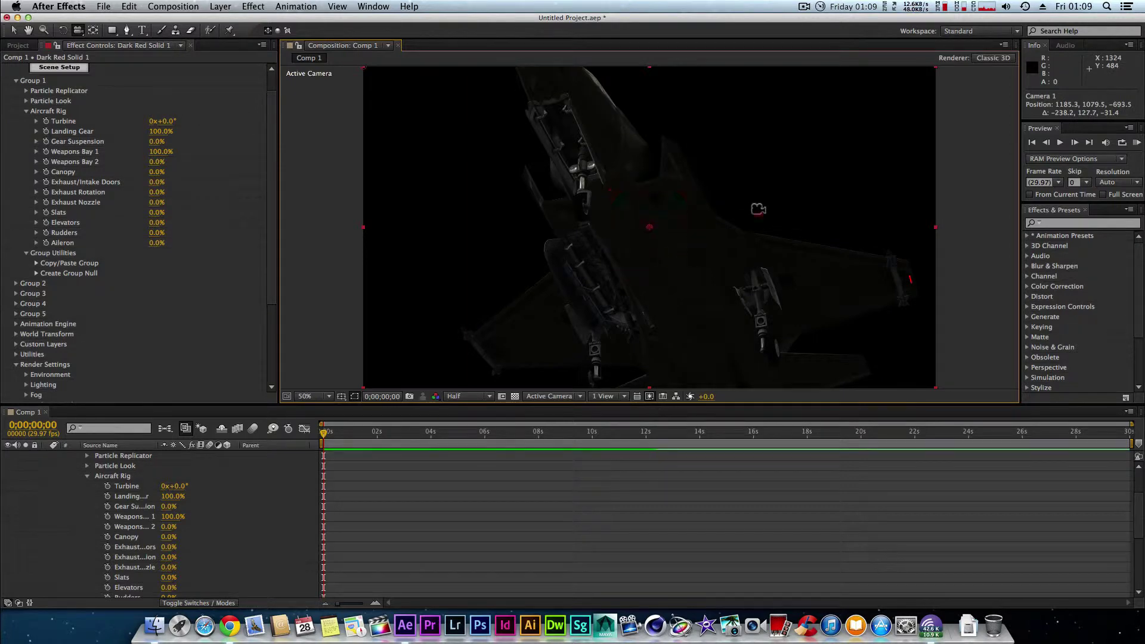
{"action": "left_click_drag", "start_coordinate": [759, 207], "coordinate": [736, 263]}
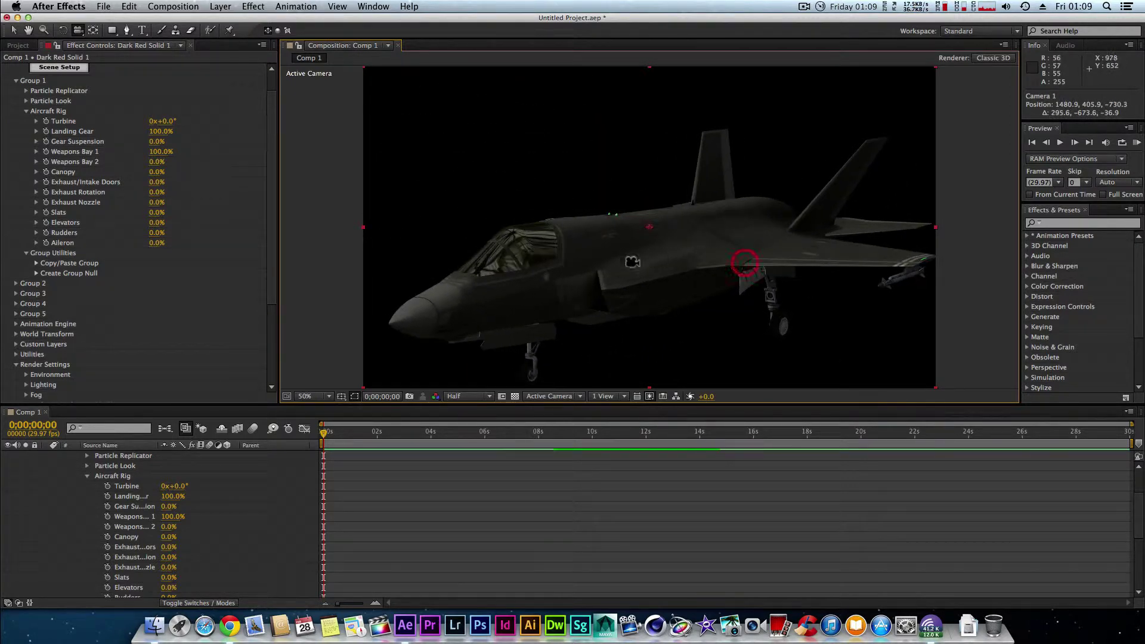
{"action": "left_click_drag", "start_coordinate": [273, 225], "coordinate": [269, 206]}
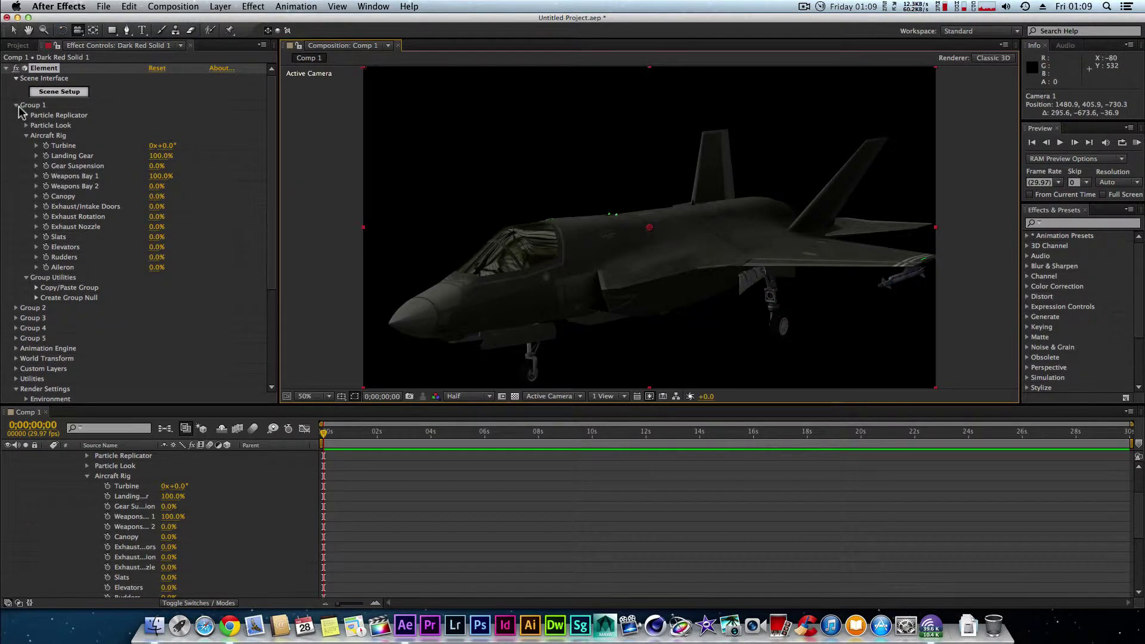
- Collapse the Group 1, Scene Interface and Output settings and orbit the camera around the jet
{"action": "left_click", "coordinate": [17, 105]}
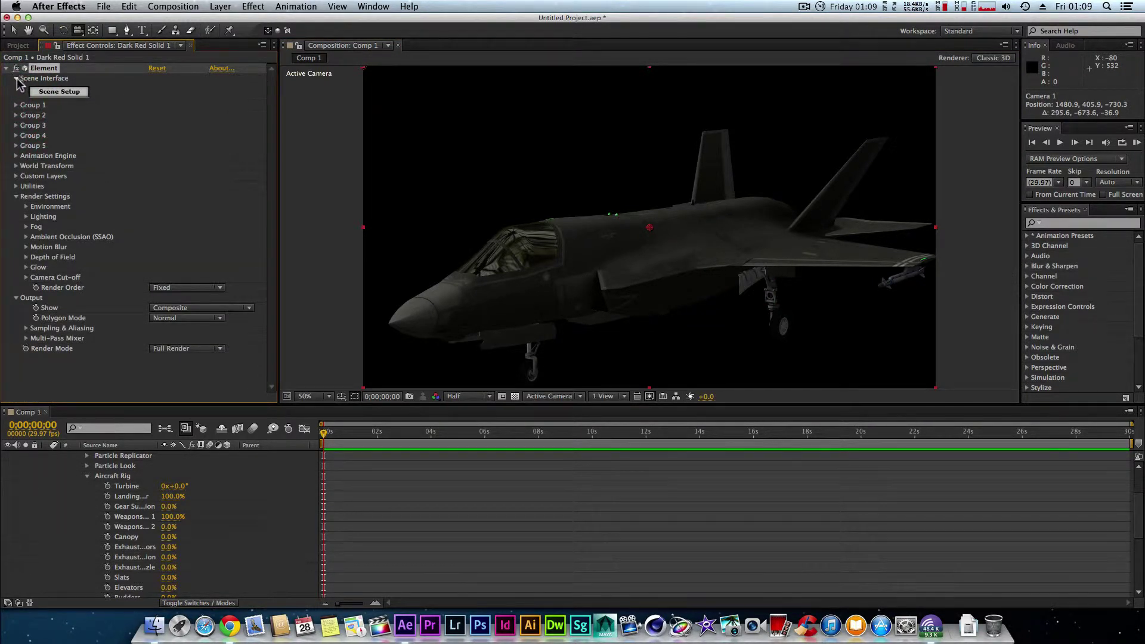
{"action": "left_click", "coordinate": [16, 78]}
{"action": "left_click", "coordinate": [16, 281]}
{"action": "left_click_drag", "start_coordinate": [698, 247], "coordinate": [689, 241]}
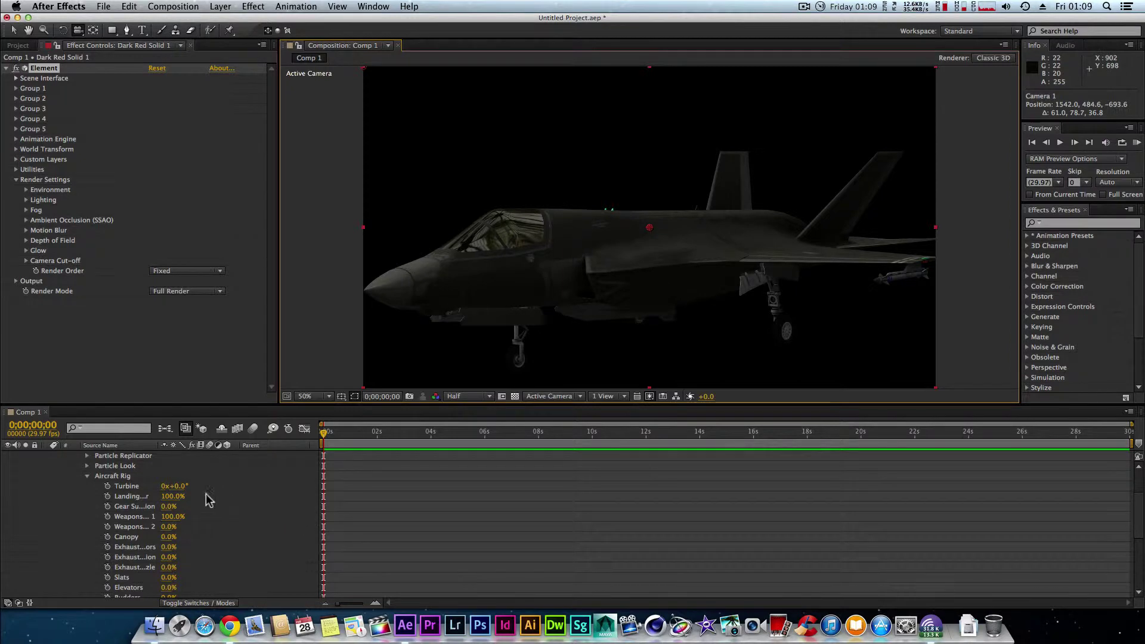
- Retract Landing Gear to 0% with a keyframe and close Weapons Bay 1 completely
{"action": "left_click_drag", "start_coordinate": [176, 503], "coordinate": [86, 490]}
{"action": "left_click", "coordinate": [106, 495]}
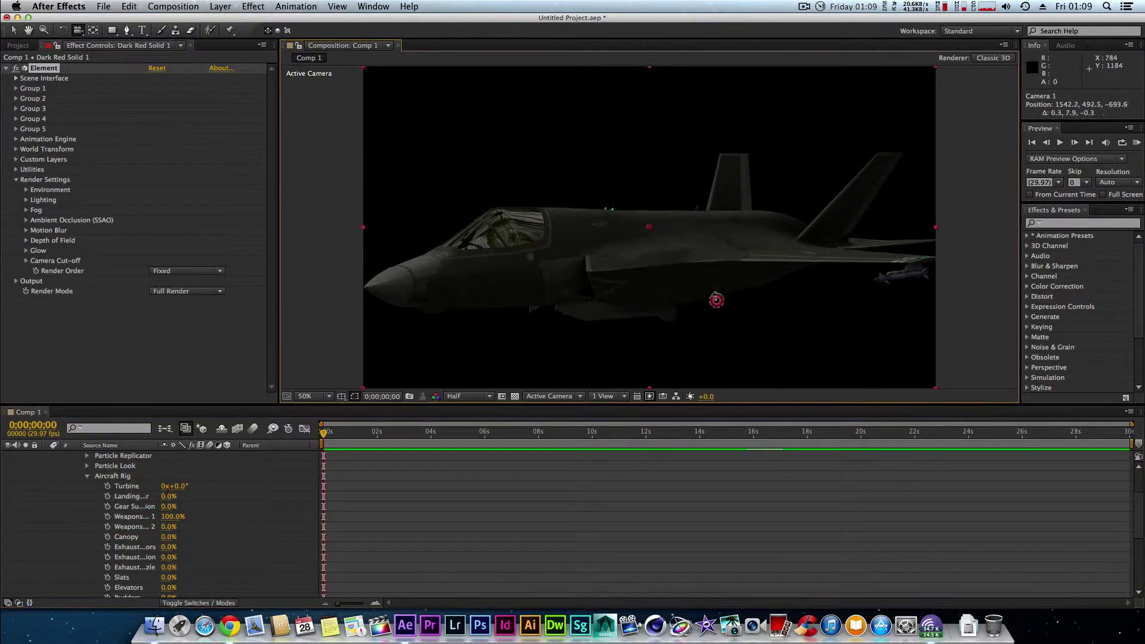
{"action": "left_click_drag", "start_coordinate": [718, 310], "coordinate": [654, 292]}
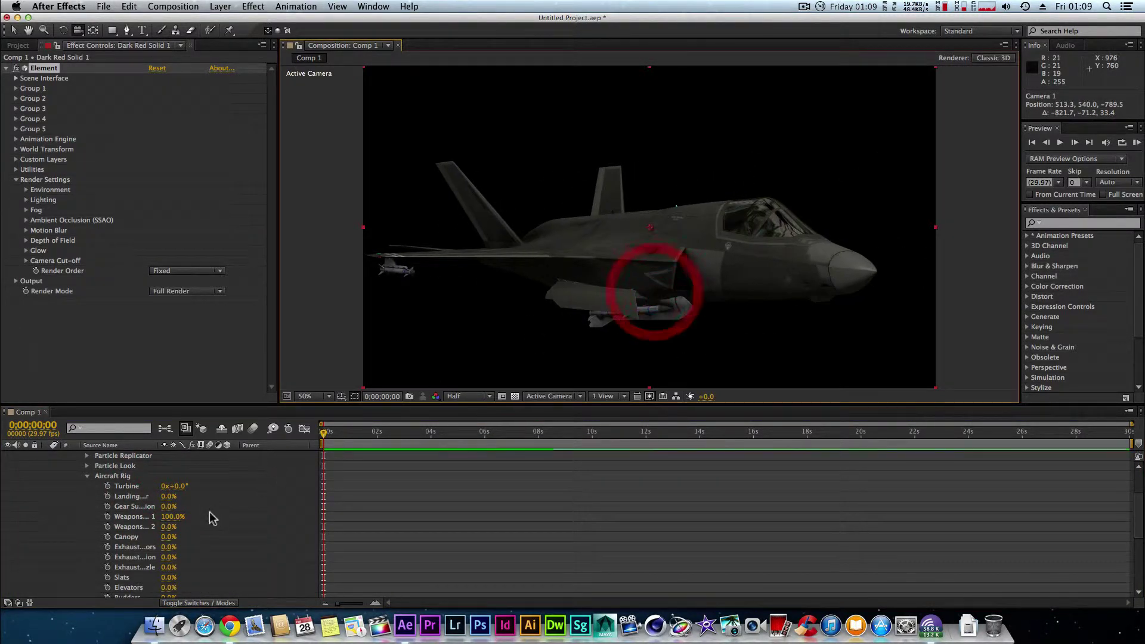
{"action": "left_click_drag", "start_coordinate": [171, 516], "coordinate": [128, 516]}
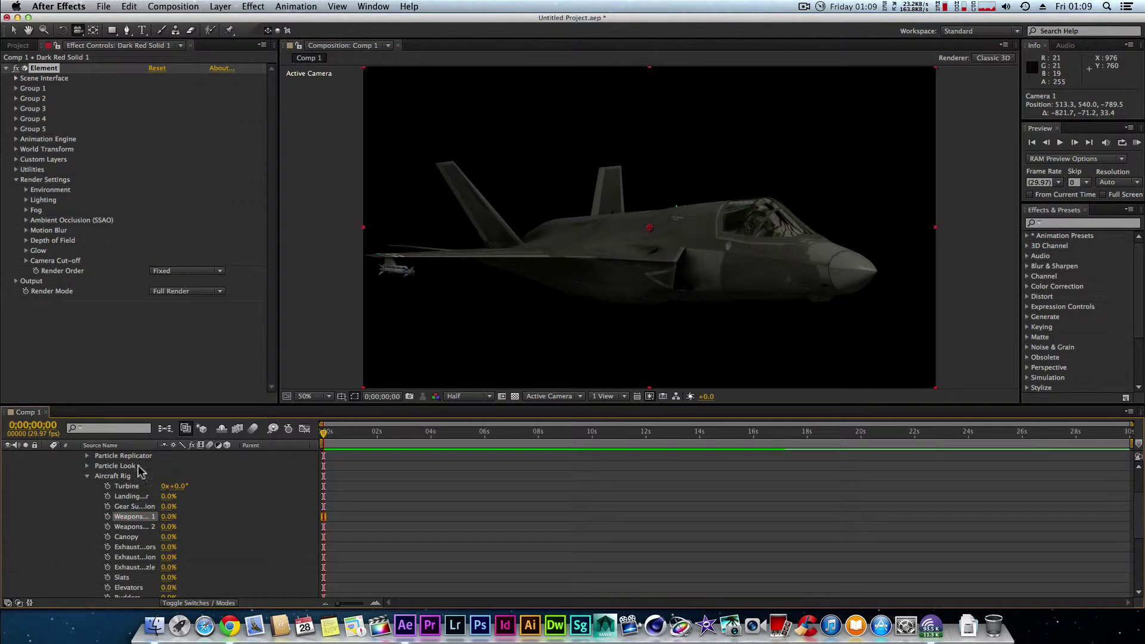
{"action": "left_click_drag", "start_coordinate": [827, 262], "coordinate": [742, 267]}
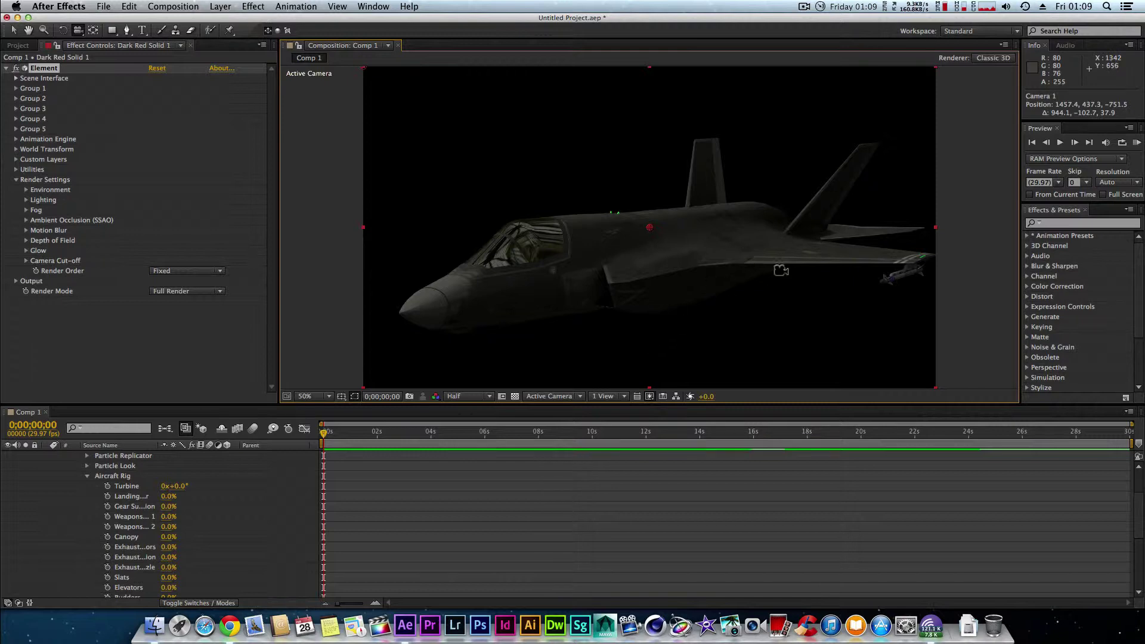
- Orbit to a front three-quarter view of the jet, then nudge the Dark Red Solid 1 layer slightly
{"action": "left_click_drag", "start_coordinate": [835, 268], "coordinate": [832, 262]}
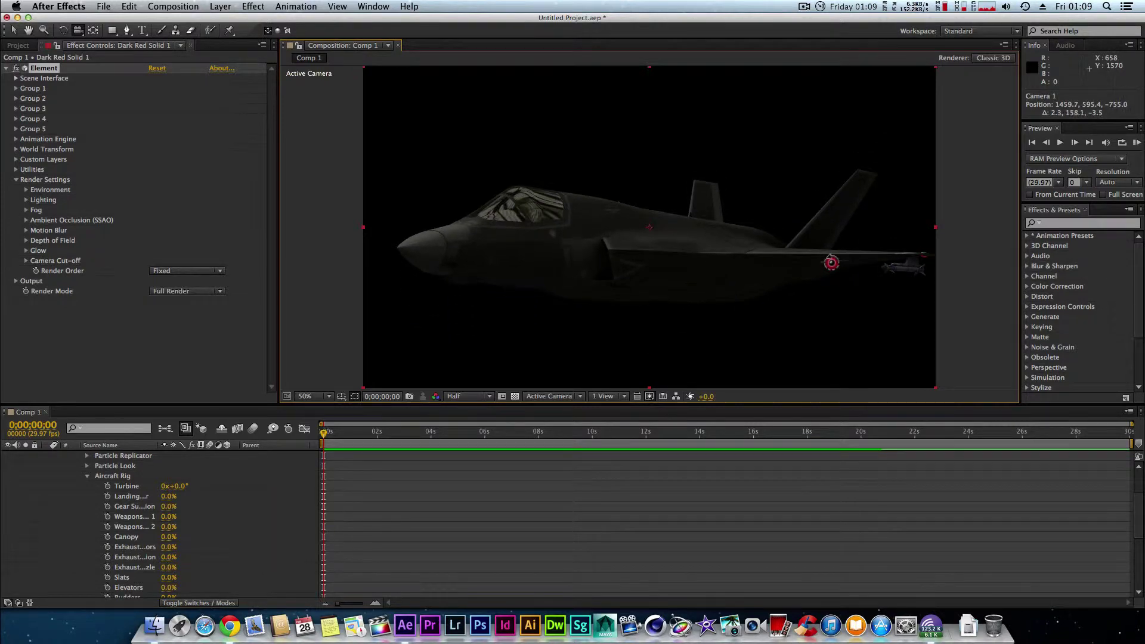
{"action": "mouse_move", "coordinate": [512, 238]}
{"action": "left_mouse_down"}
{"action": "mouse_move", "coordinate": [444, 266]}
{"action": "mouse_move", "coordinate": [527, 245]}
{"action": "left_mouse_up"}
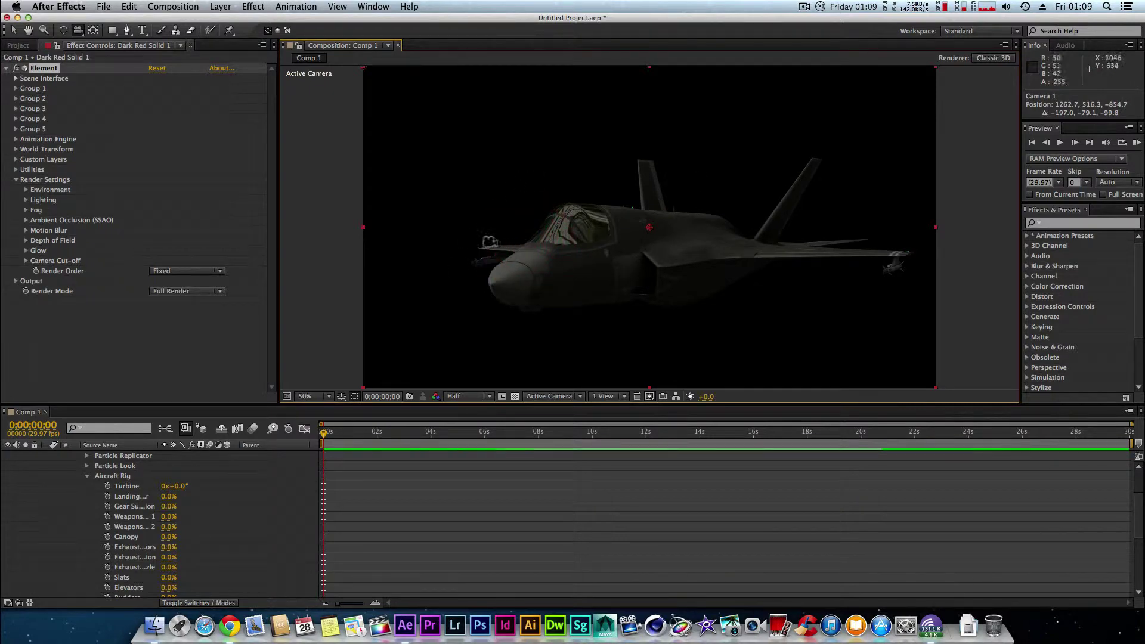
{"action": "left_click", "coordinate": [13, 31]}
{"action": "left_click_drag", "start_coordinate": [567, 256], "coordinate": [567, 253]}
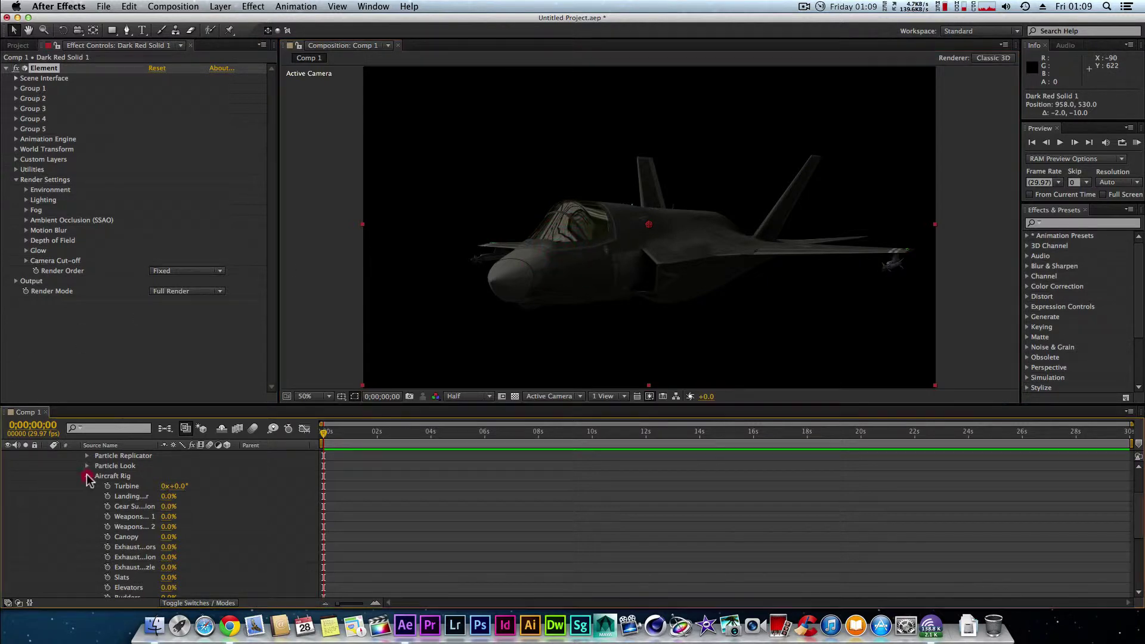
- Collapse the Aircraft Rig properties and the solid layer's effects in the timeline
{"action": "left_click", "coordinate": [87, 476]}
{"action": "scroll", "coordinate": [143, 540], "scroll_direction": "up", "scroll_amount": 3}
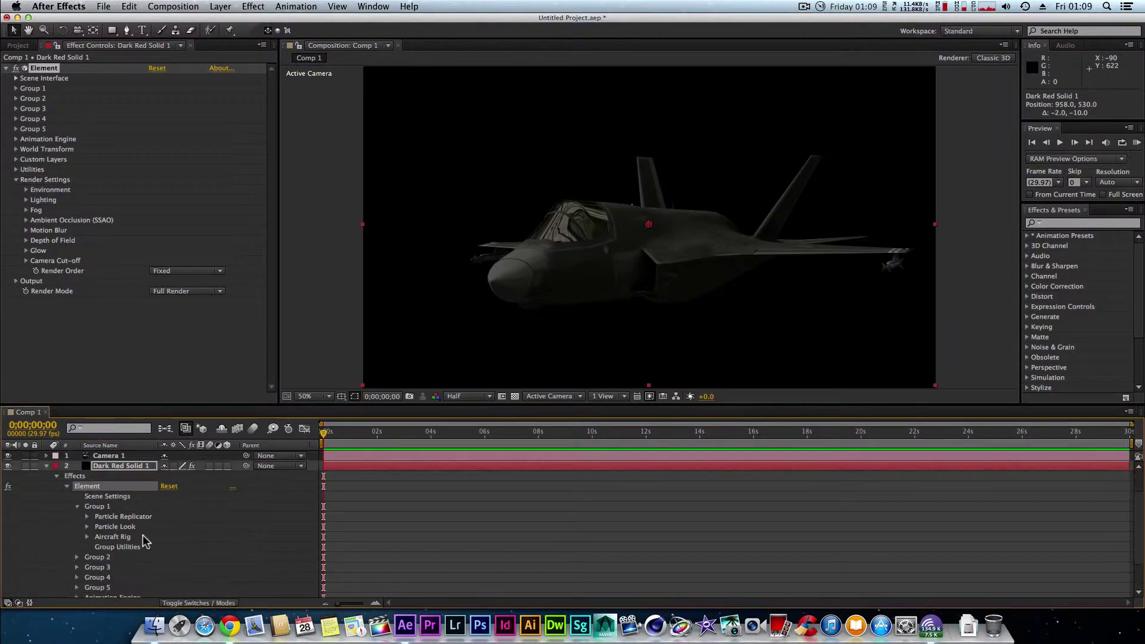
{"action": "left_click", "coordinate": [56, 476]}
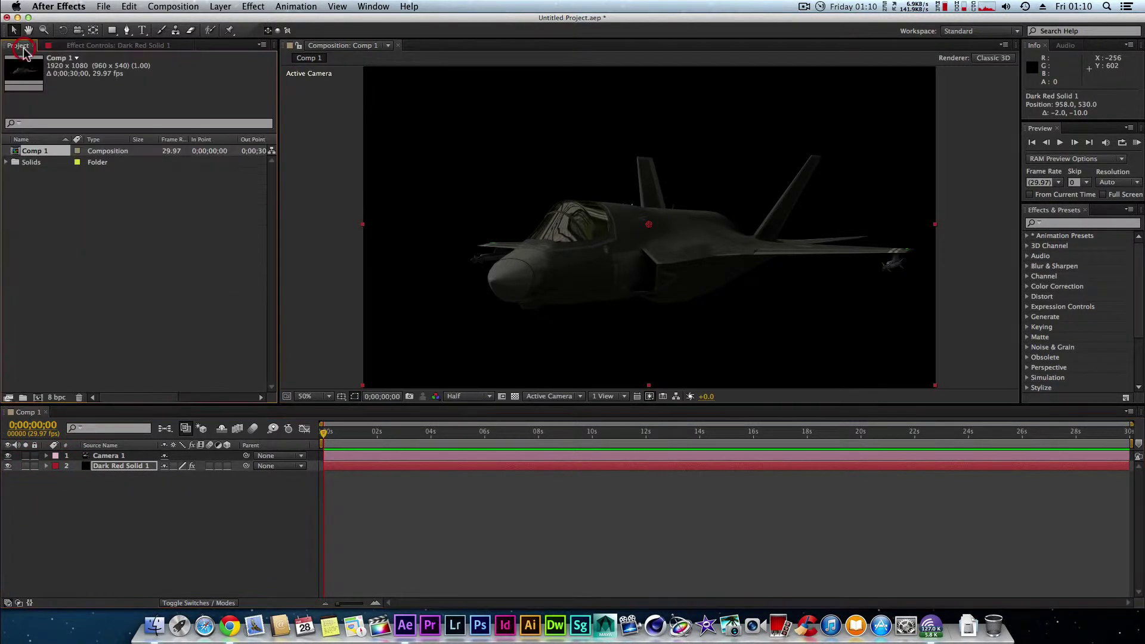
- Reselect Dark Red Solid 1, collapse the Render Settings group and select the Element effect
{"action": "left_click", "coordinate": [21, 48]}
{"action": "left_click", "coordinate": [111, 49]}
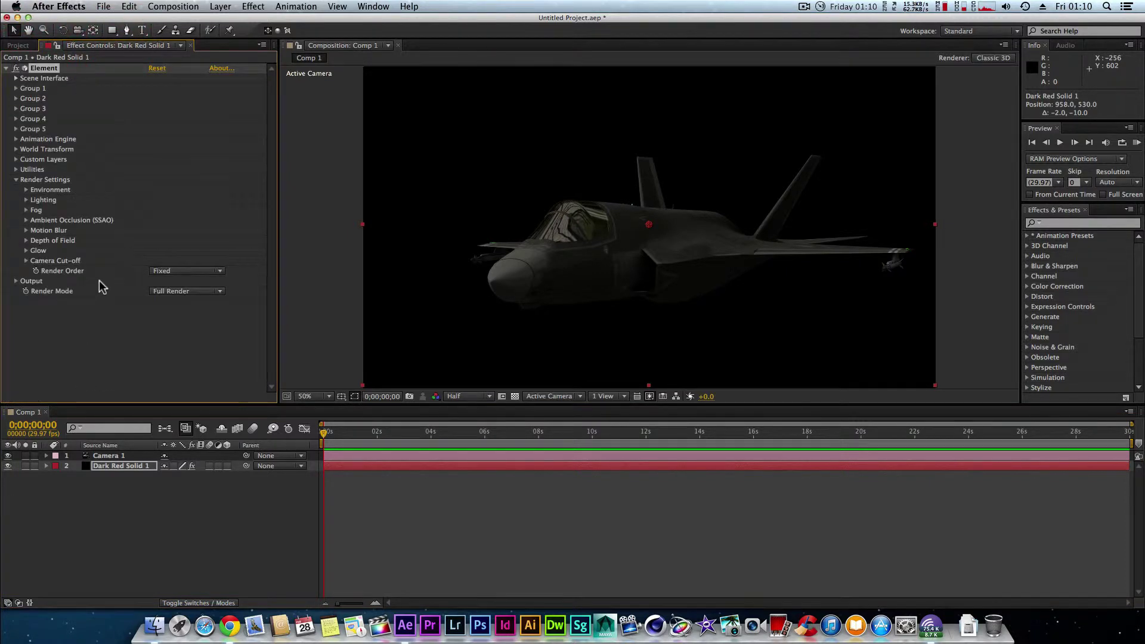
{"action": "left_click", "coordinate": [102, 465]}
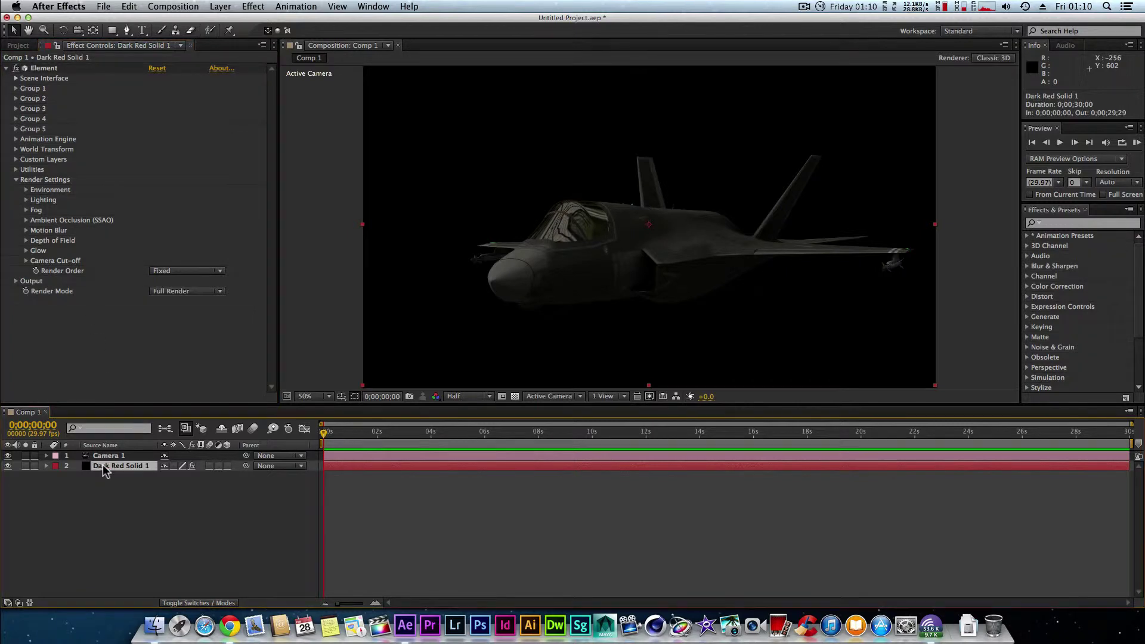
{"action": "left_click", "coordinate": [16, 179]}
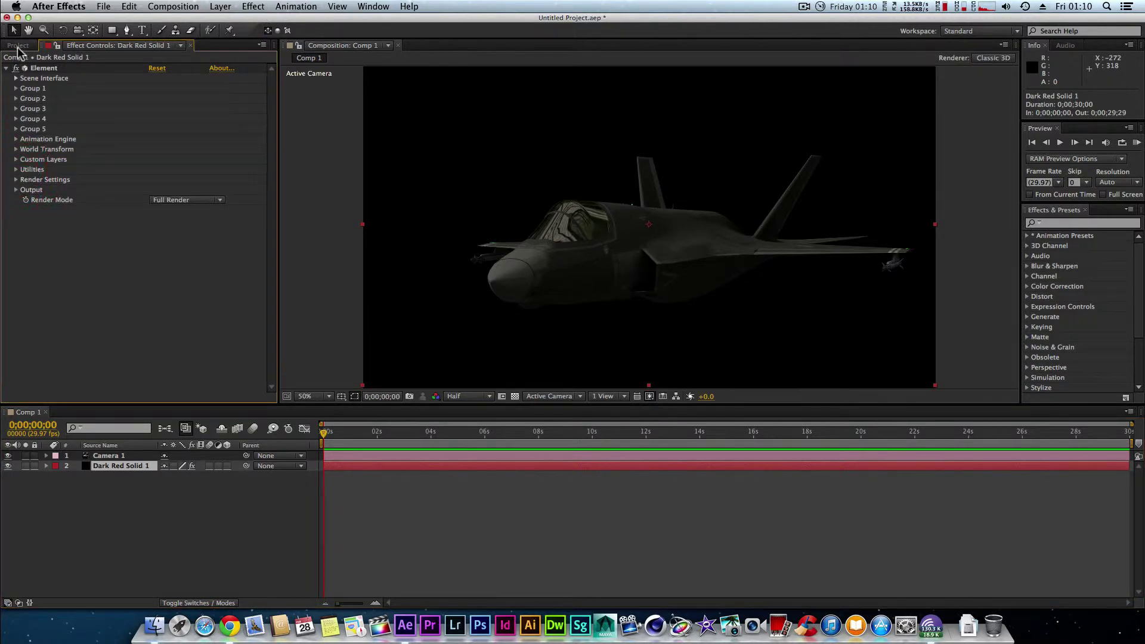
{"action": "left_click", "coordinate": [42, 69]}
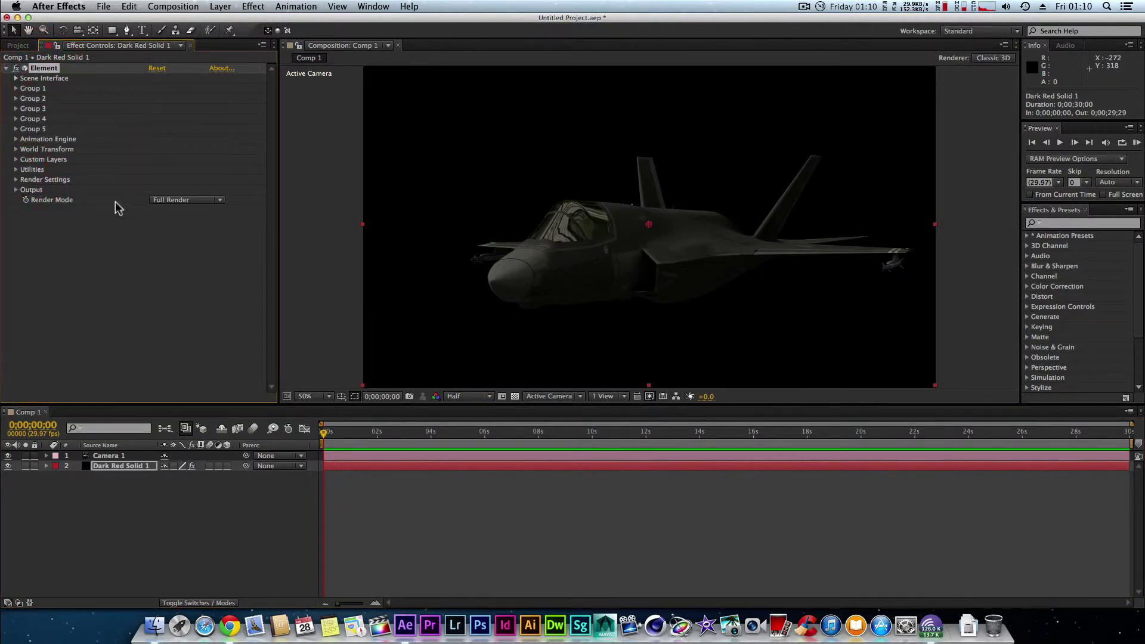
- Add a second Element effect to the solid layer and open its Scene Setup
{"action": "right_click", "coordinate": [103, 464]}
{"action": "mouse_move", "coordinate": [216, 352]}
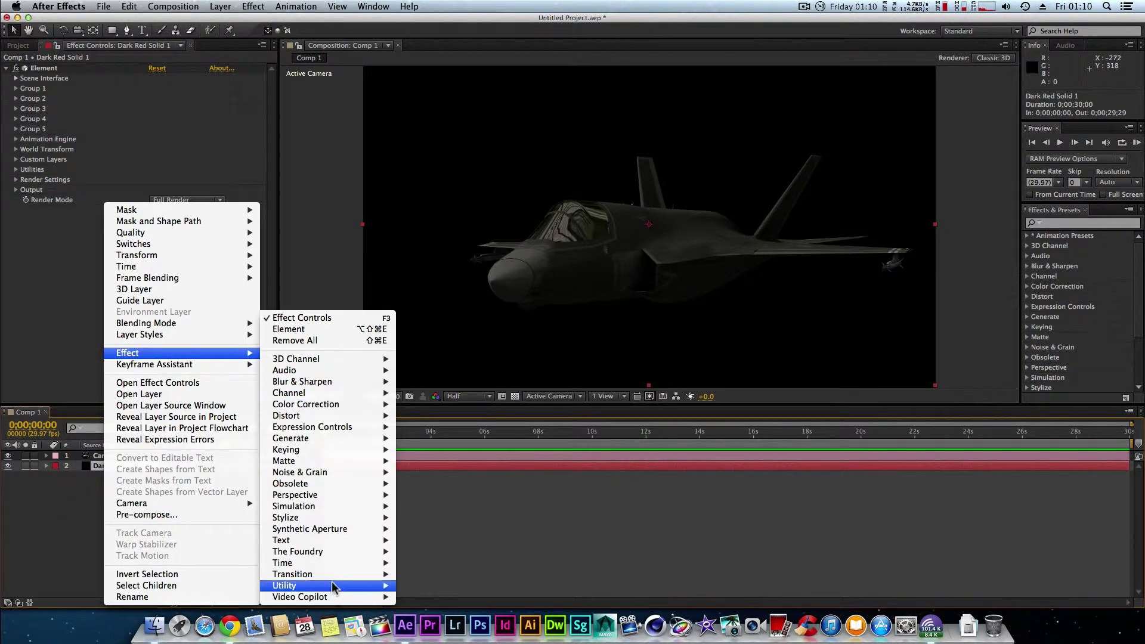
{"action": "mouse_move", "coordinate": [346, 596]}
{"action": "left_click", "coordinate": [403, 585]}
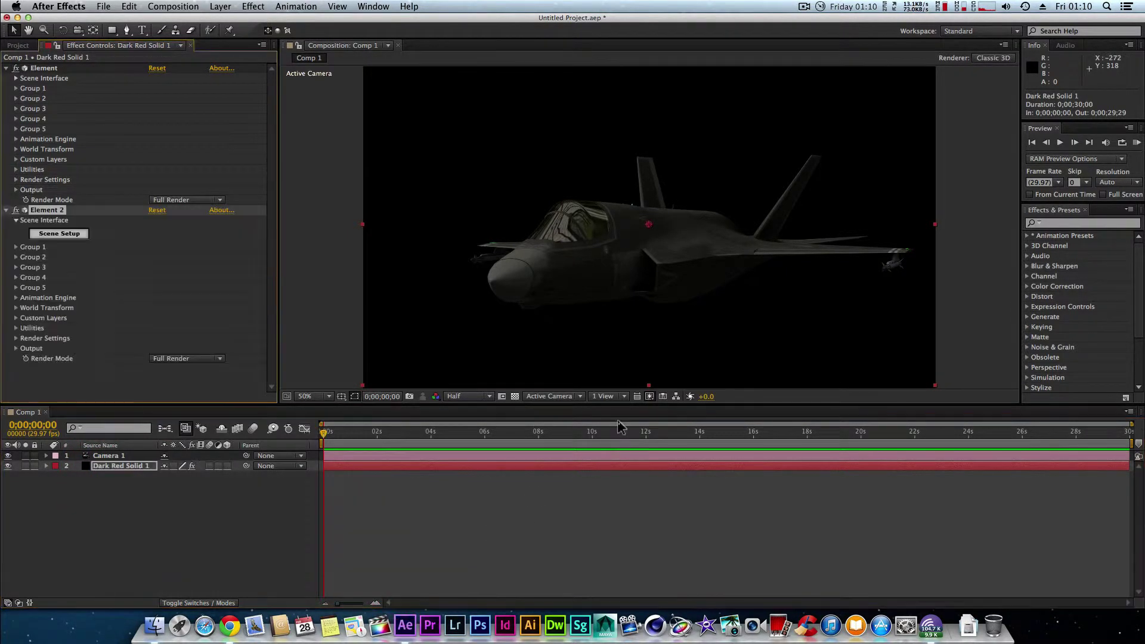
{"action": "left_click", "coordinate": [48, 235]}
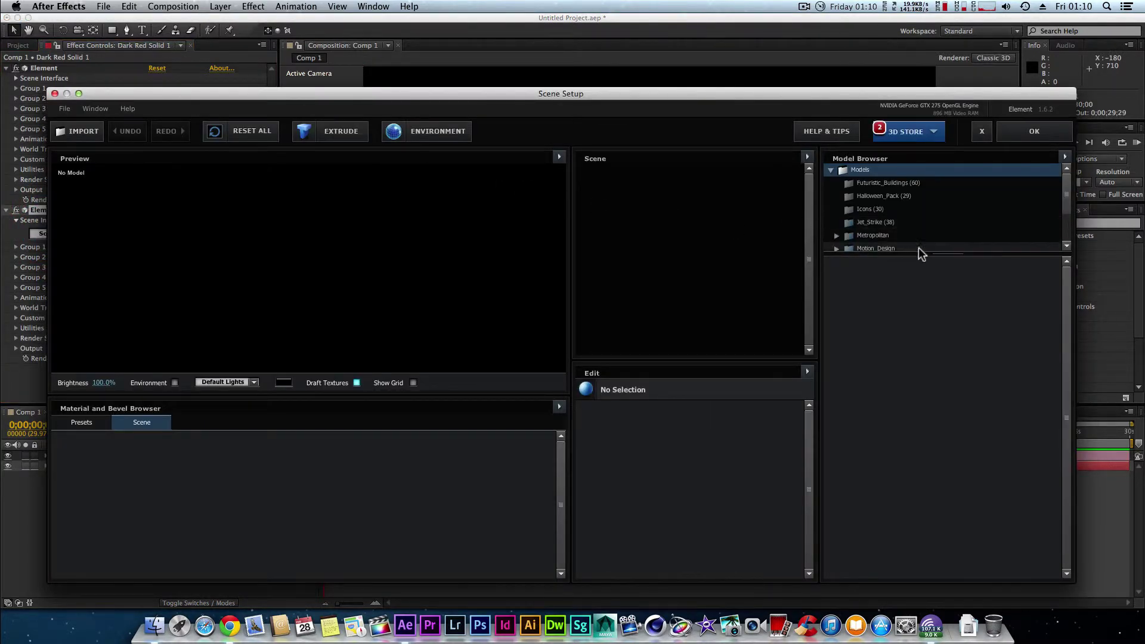
- Expand the Metropolitan folder, enlarge the thumbnail area and scroll down to the street_layout models
{"action": "left_click_drag", "start_coordinate": [933, 255], "coordinate": [935, 378]}
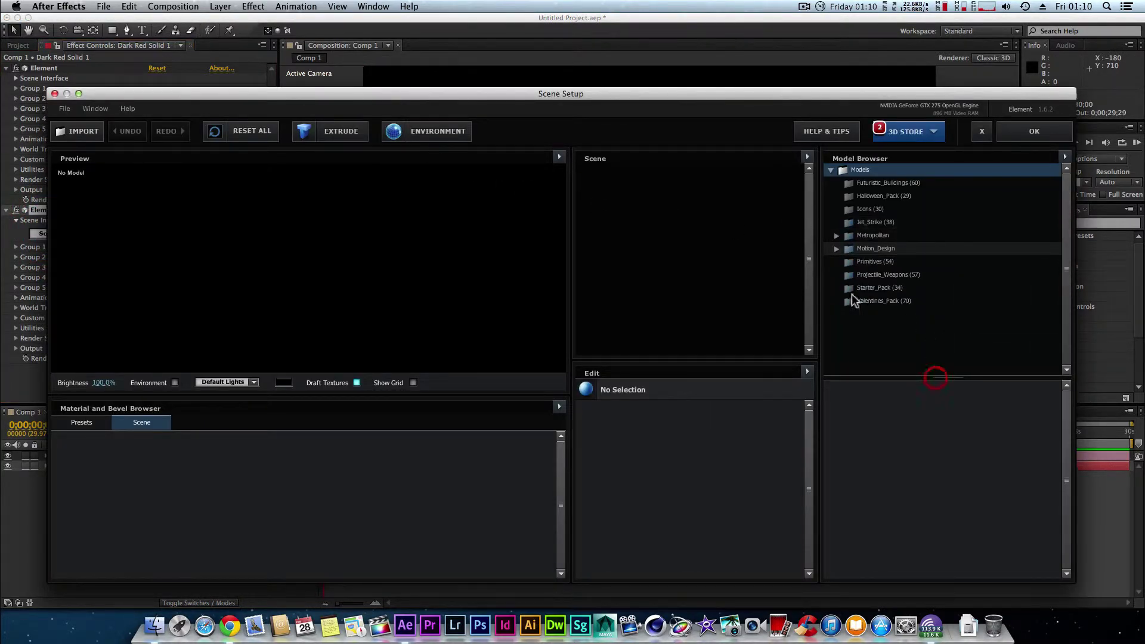
{"action": "double_click", "coordinate": [874, 237]}
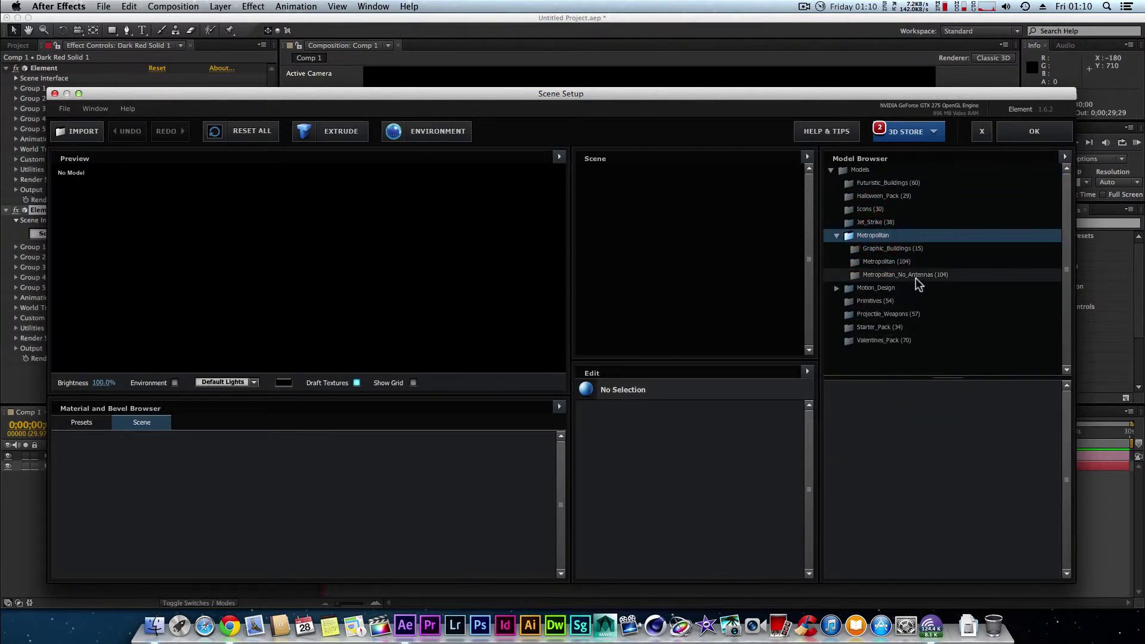
{"action": "left_click", "coordinate": [901, 262]}
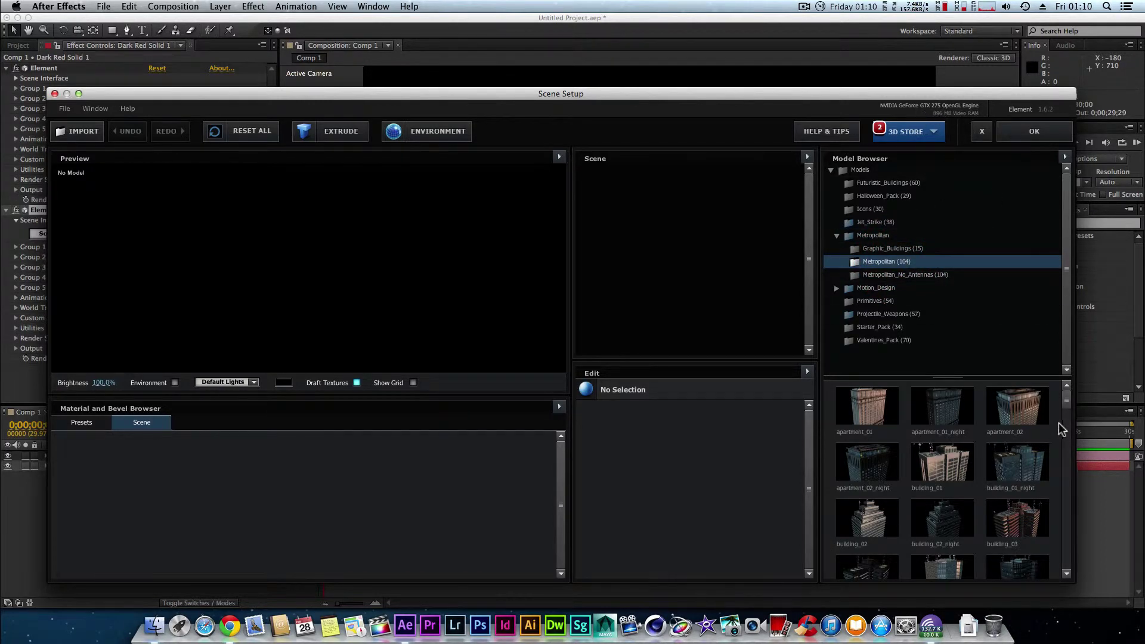
{"action": "left_click_drag", "start_coordinate": [971, 379], "coordinate": [971, 313]}
{"action": "left_click_drag", "start_coordinate": [1067, 346], "coordinate": [1066, 406]}
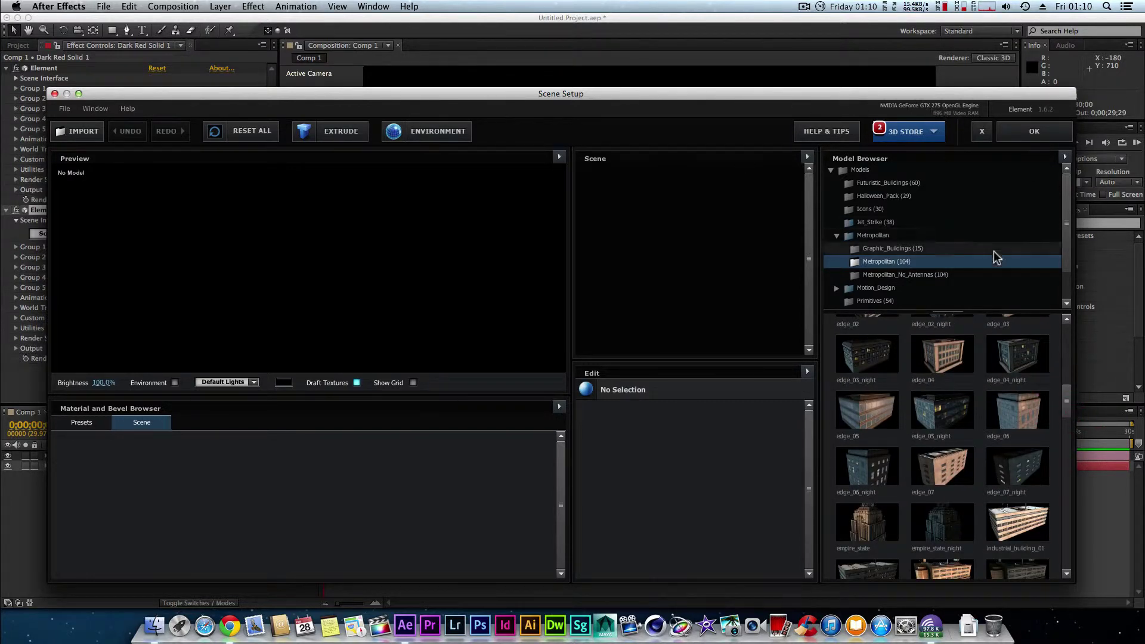
{"action": "left_click_drag", "start_coordinate": [1068, 400], "coordinate": [1068, 523]}
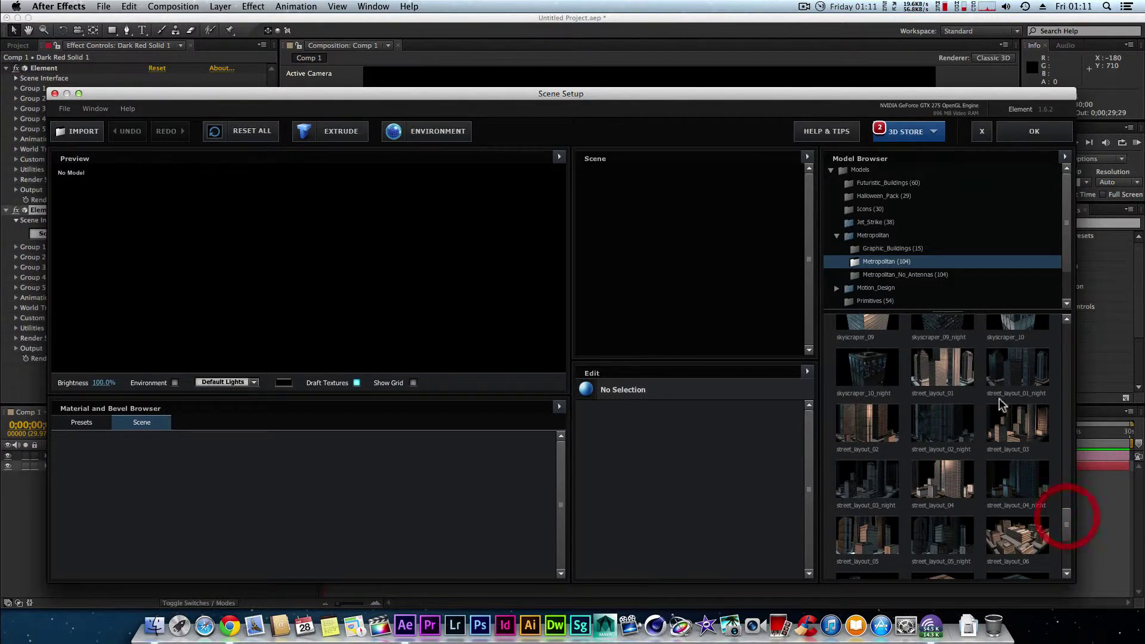
- Load street_layout_01_night into the scene and orbit the Preview to view the city block from several sides
{"action": "left_click", "coordinate": [1012, 370]}
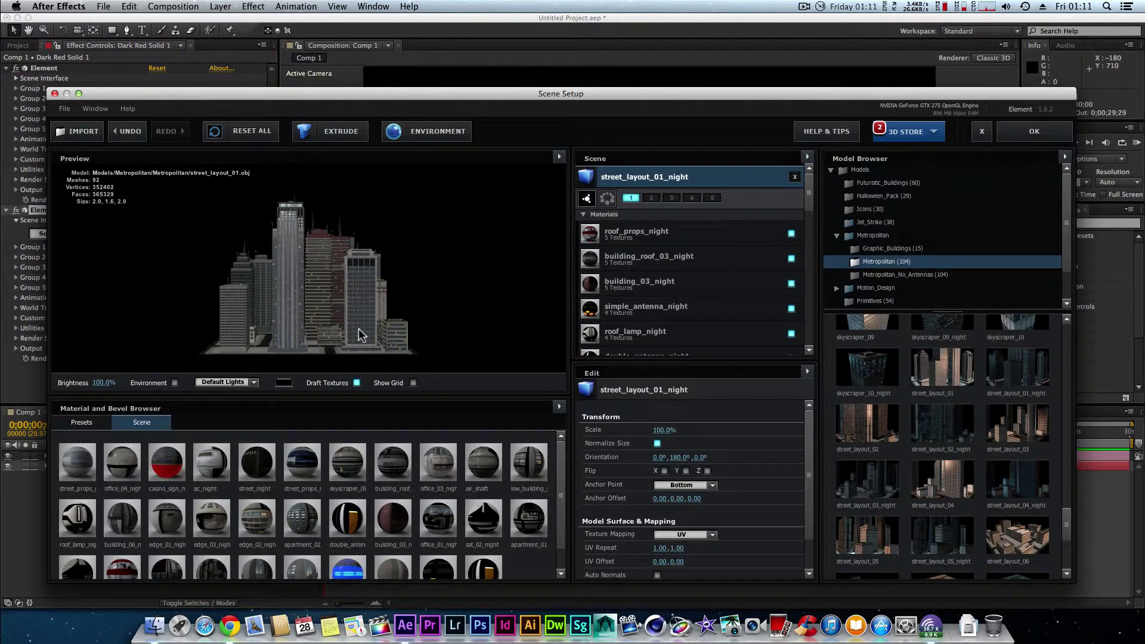
{"action": "left_click_drag", "start_coordinate": [364, 325], "coordinate": [319, 332]}
{"action": "left_click_drag", "start_coordinate": [380, 307], "coordinate": [358, 302]}
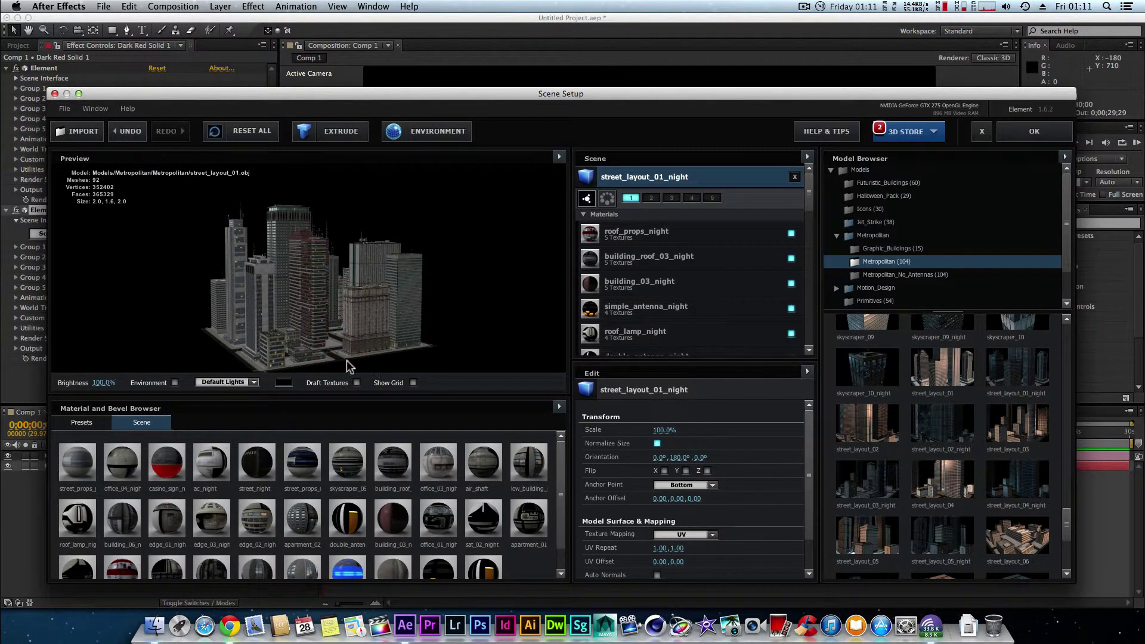
{"action": "left_click_drag", "start_coordinate": [309, 351], "coordinate": [307, 342]}
{"action": "left_click_drag", "start_coordinate": [318, 339], "coordinate": [272, 362]}
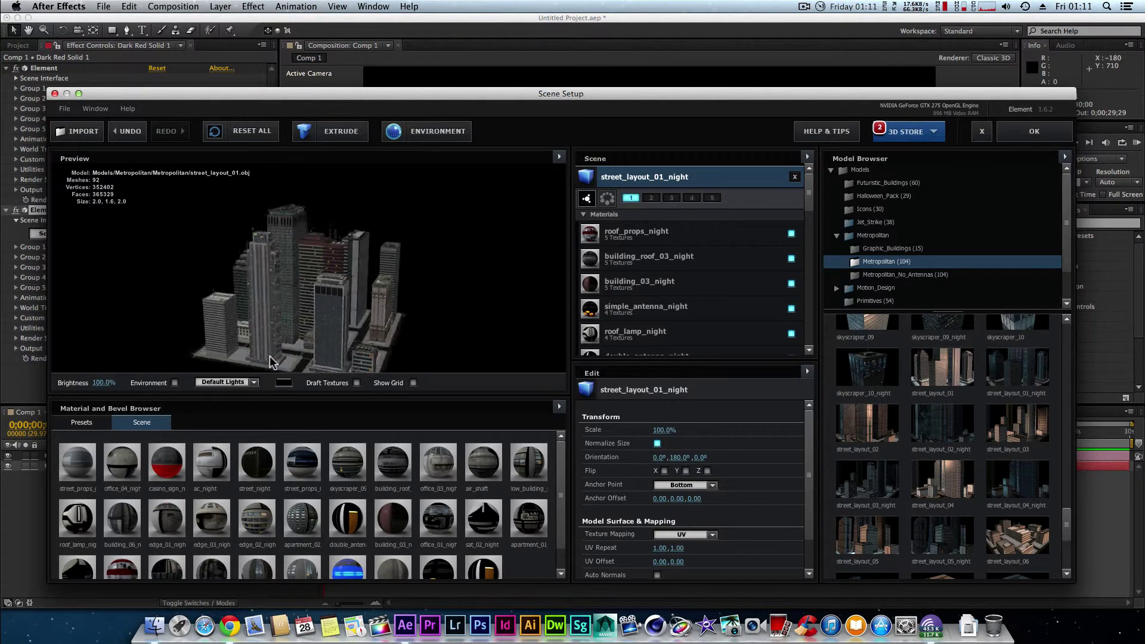
- Apply the city scene with OK, select Camera 1 and pick the Unified Camera tool
{"action": "left_click", "coordinate": [1023, 131]}
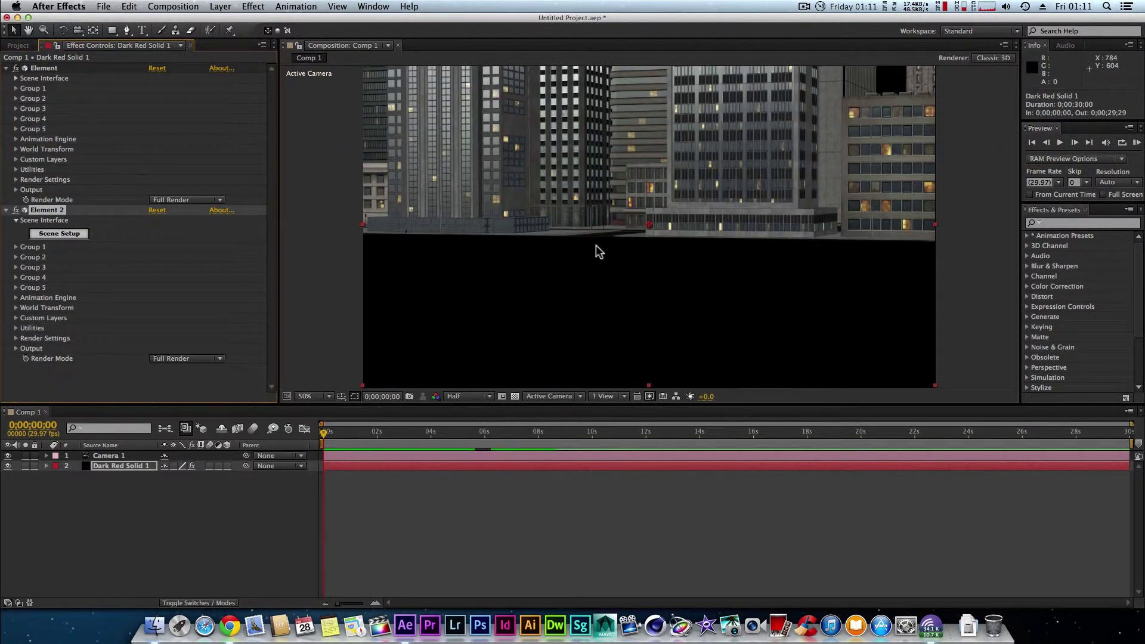
{"action": "left_click", "coordinate": [108, 456]}
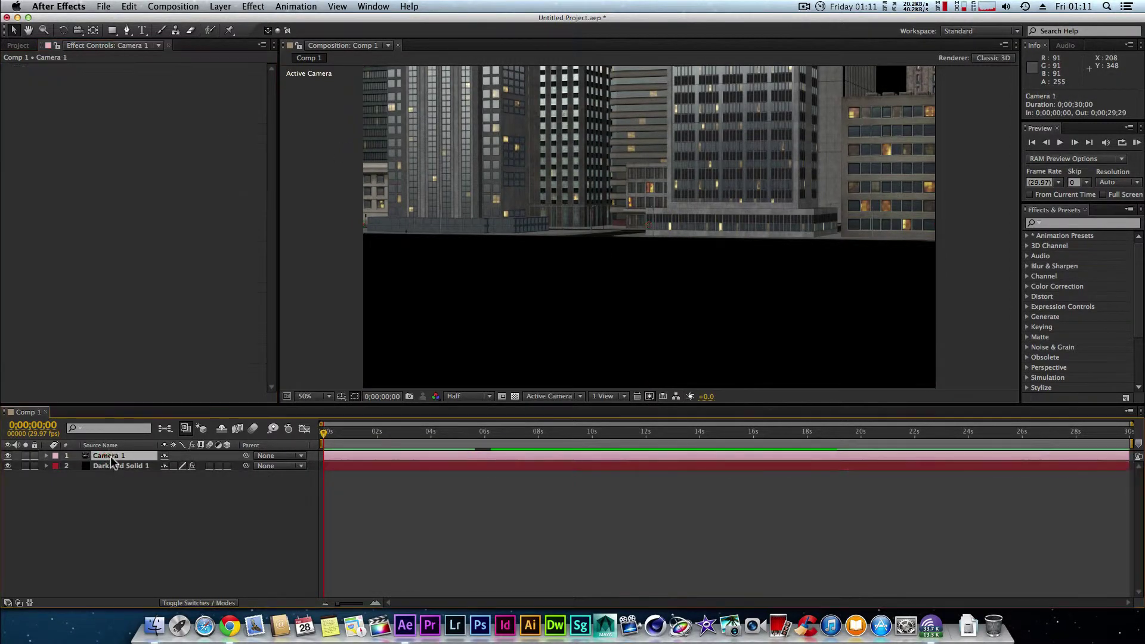
{"action": "left_click", "coordinate": [78, 31]}
- Orbit and dolly Camera 1 over the city block until it sits close among the lit towers
{"action": "left_click_drag", "start_coordinate": [612, 154], "coordinate": [664, 350]}
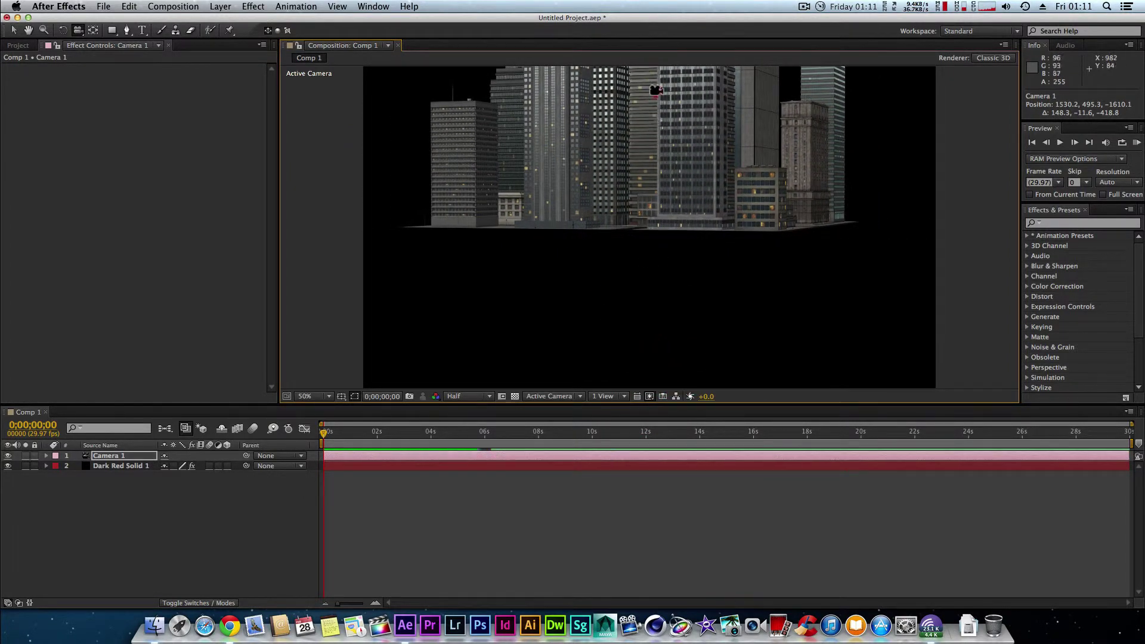
{"action": "left_click_drag", "start_coordinate": [656, 90], "coordinate": [685, 266]}
{"action": "left_click_drag", "start_coordinate": [650, 102], "coordinate": [644, 205]}
{"action": "left_click_drag", "start_coordinate": [672, 251], "coordinate": [679, 203]}
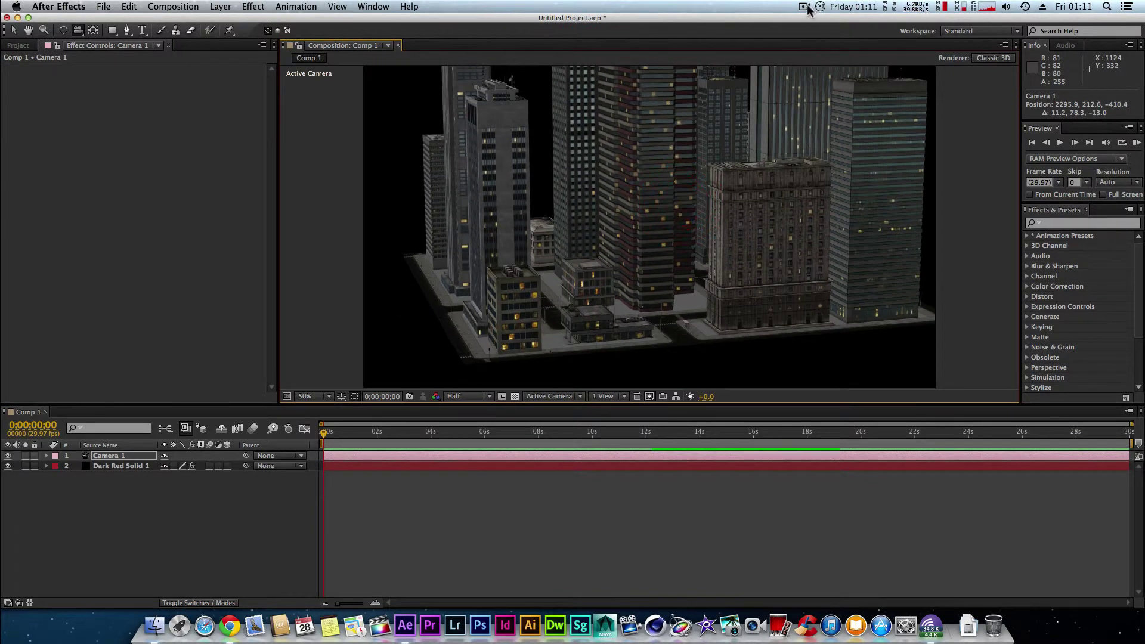
{"action": "left_click_drag", "start_coordinate": [613, 328], "coordinate": [598, 293]}
{"action": "scroll", "coordinate": [604, 321], "scroll_direction": "up", "scroll_amount": 2}
- Switch the viewer to Full resolution and orbit Camera 1 between the towers
{"action": "left_click_drag", "start_coordinate": [744, 318], "coordinate": [735, 317]}
{"action": "left_click", "coordinate": [484, 397]}
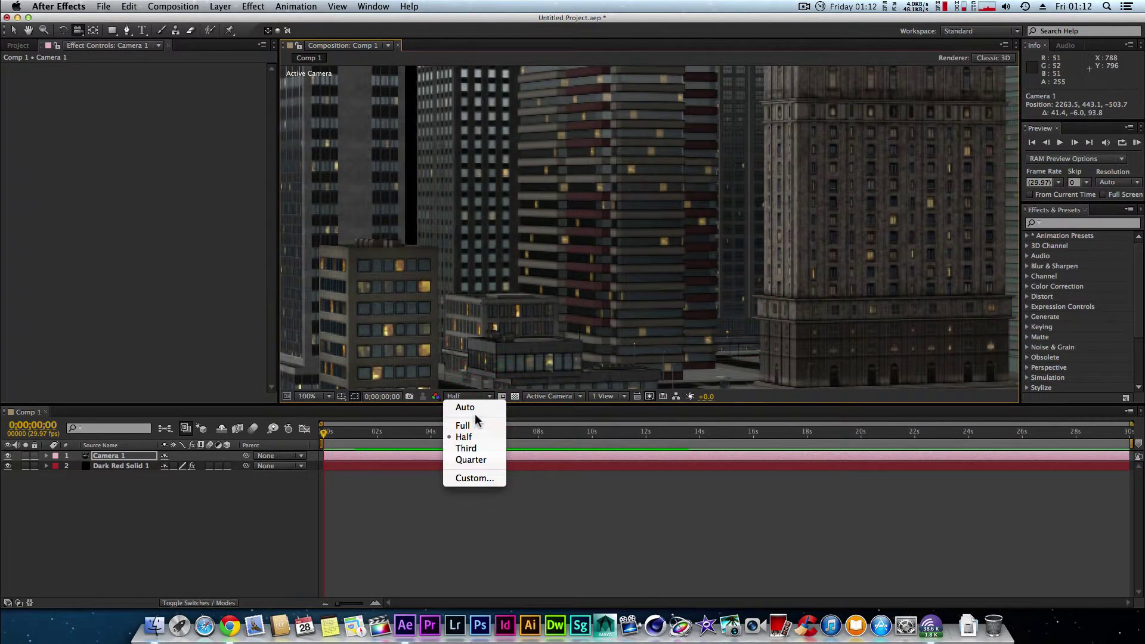
{"action": "left_click", "coordinate": [474, 422]}
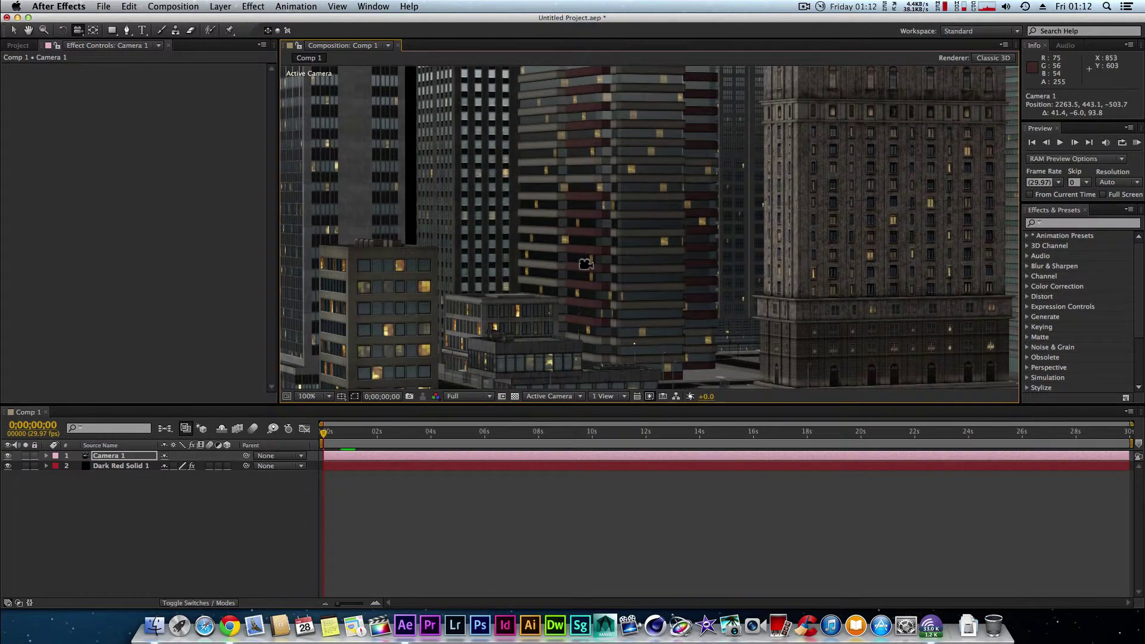
{"action": "mouse_move", "coordinate": [493, 317]}
{"action": "left_mouse_down"}
{"action": "mouse_move", "coordinate": [623, 317]}
{"action": "mouse_move", "coordinate": [485, 309]}
{"action": "left_mouse_up"}
{"action": "left_click", "coordinate": [616, 320]}
{"action": "scroll", "coordinate": [759, 283], "scroll_direction": "up", "scroll_amount": 3}
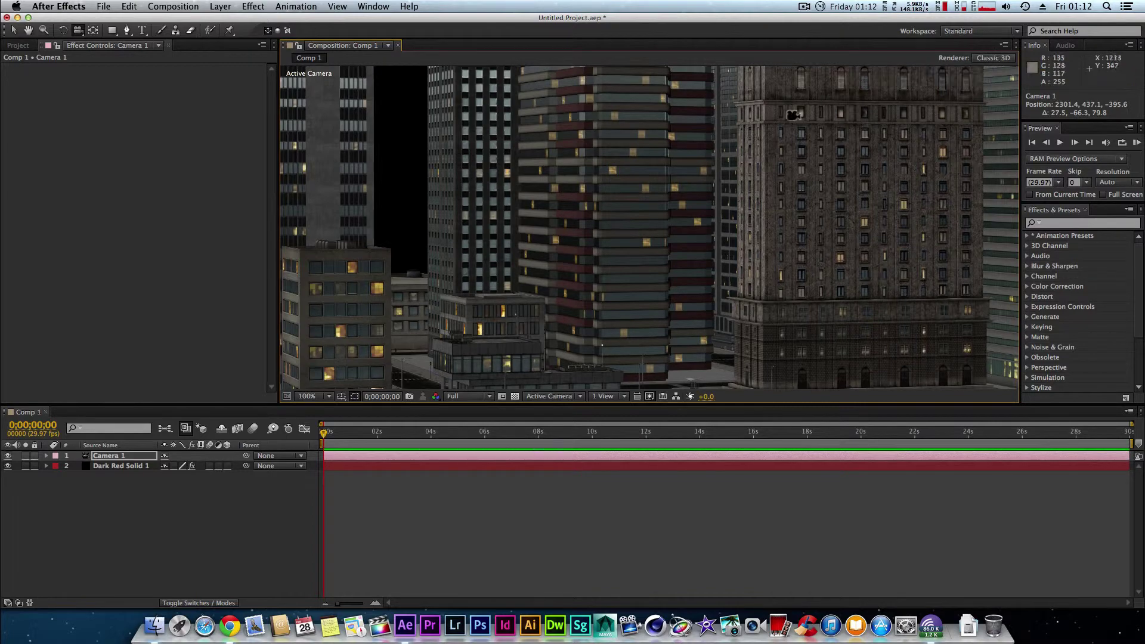
{"action": "scroll", "coordinate": [720, 309], "scroll_direction": "up", "scroll_amount": 5}
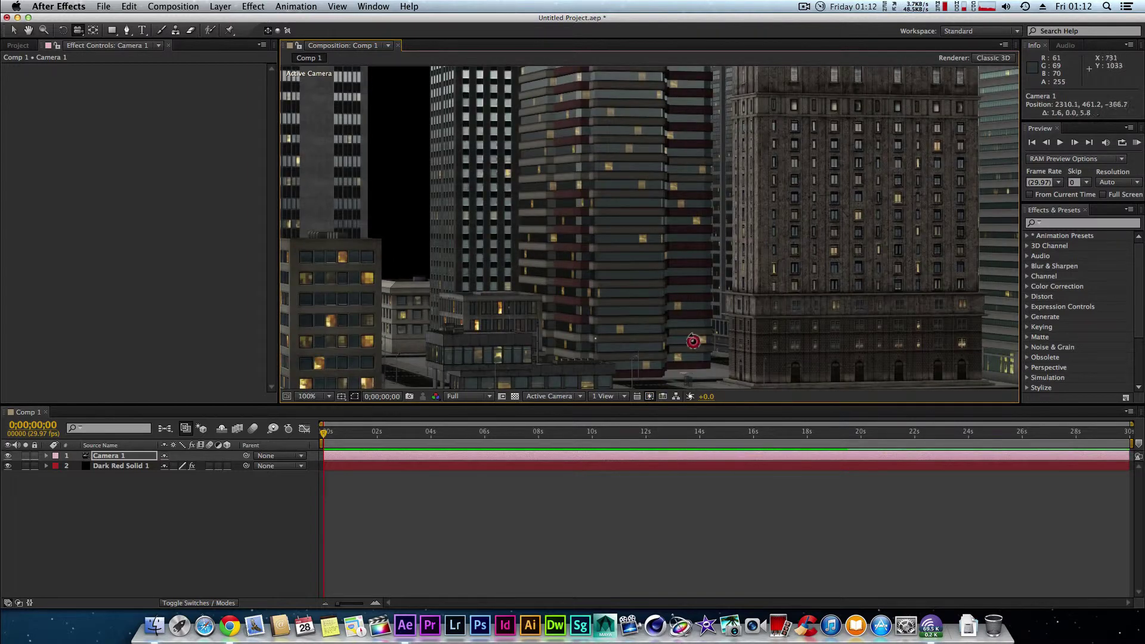
{"action": "scroll", "coordinate": [693, 341], "scroll_direction": "up", "scroll_amount": 2}
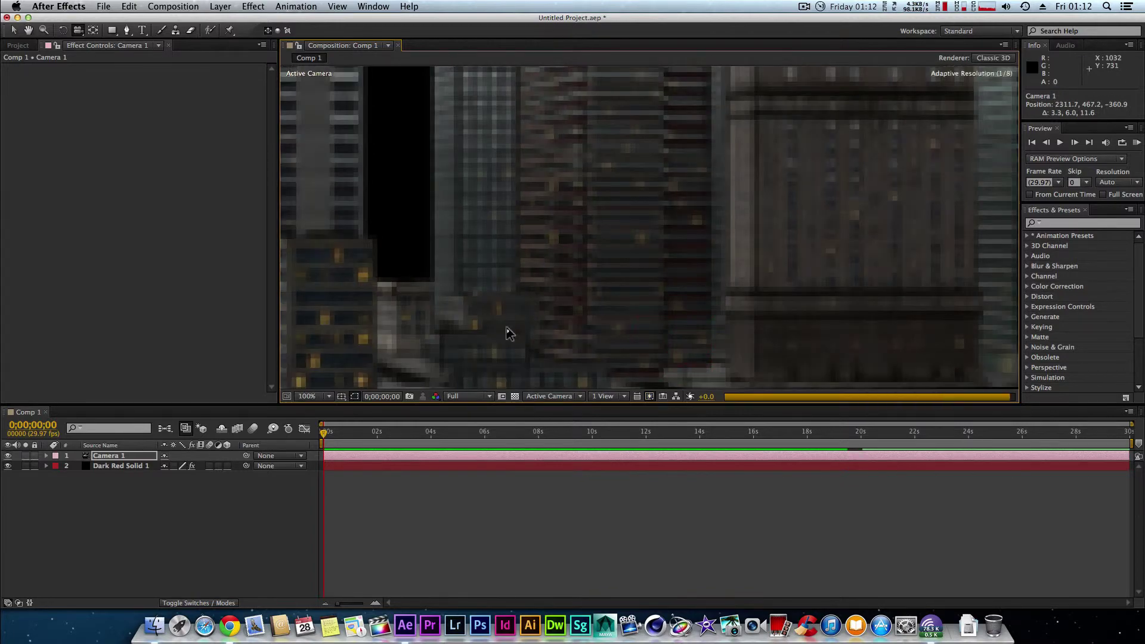
- Return the viewer to Half resolution and move Camera 1 to a wider street-level view at 2500.6, 461.2, −783.2
{"action": "left_click", "coordinate": [489, 396]}
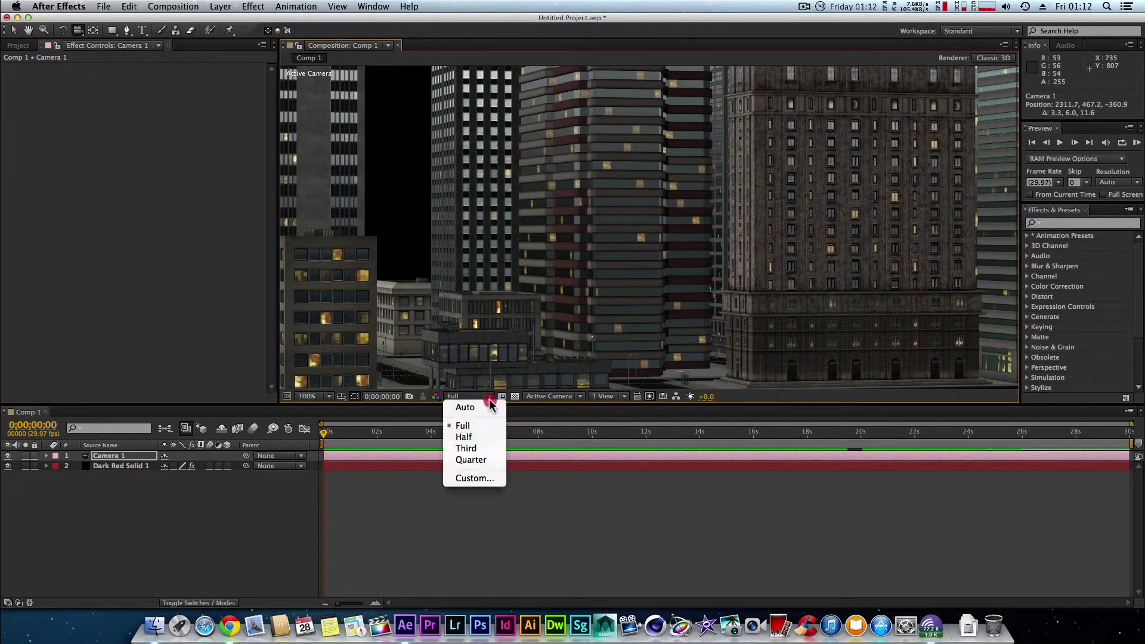
{"action": "left_click", "coordinate": [477, 438]}
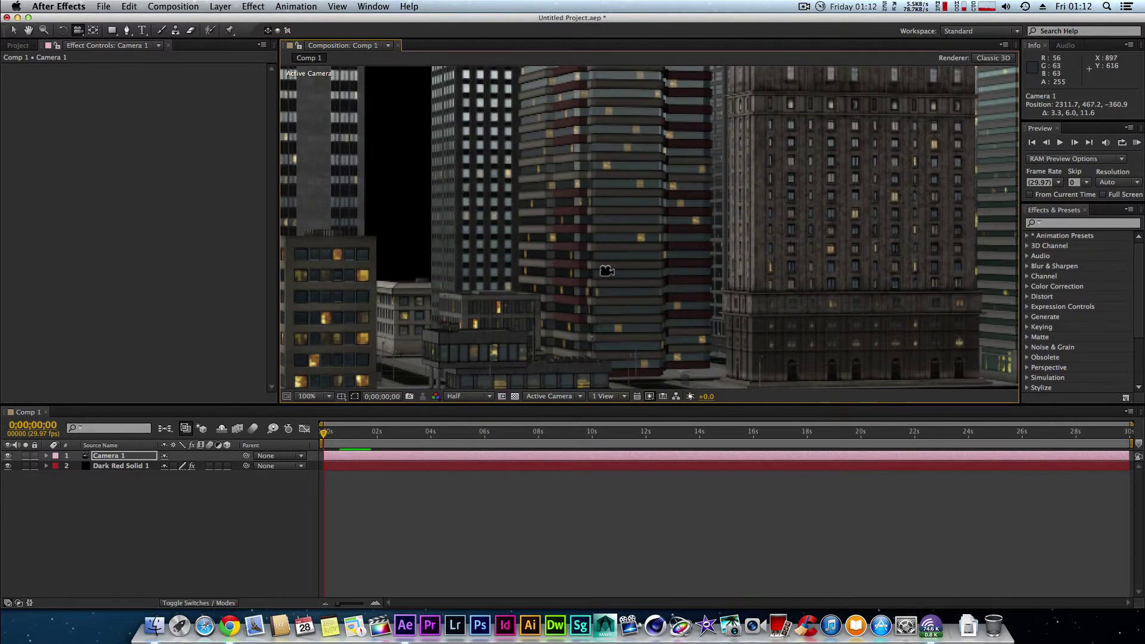
{"action": "left_click_drag", "start_coordinate": [502, 265], "coordinate": [532, 265]}
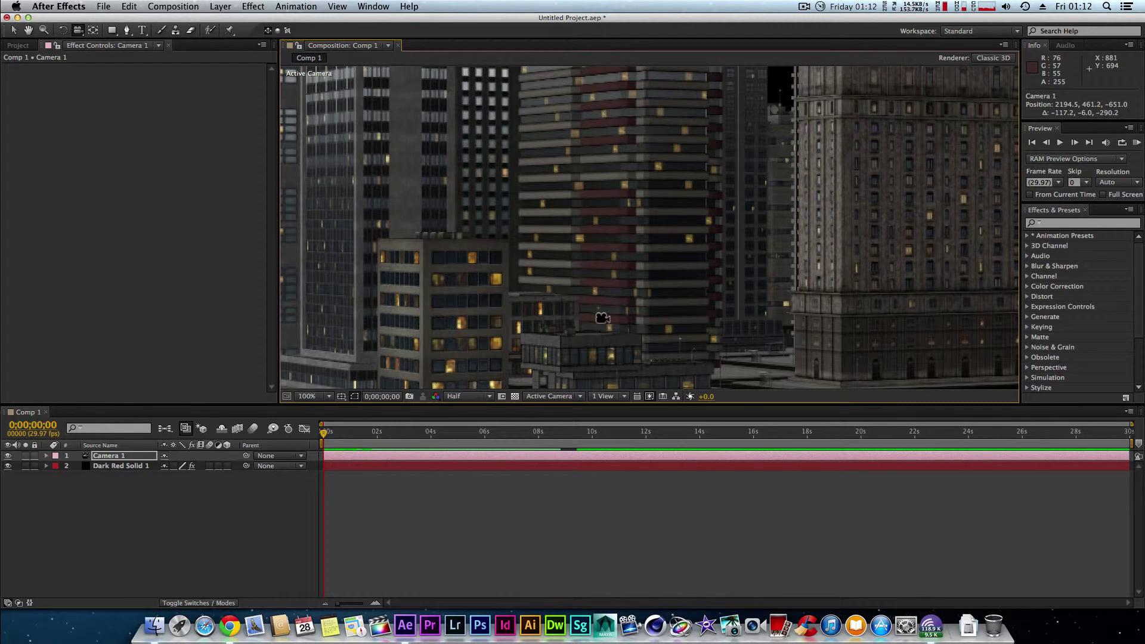
{"action": "left_click_drag", "start_coordinate": [602, 318], "coordinate": [620, 274]}
{"action": "left_click_drag", "start_coordinate": [617, 322], "coordinate": [618, 383]}
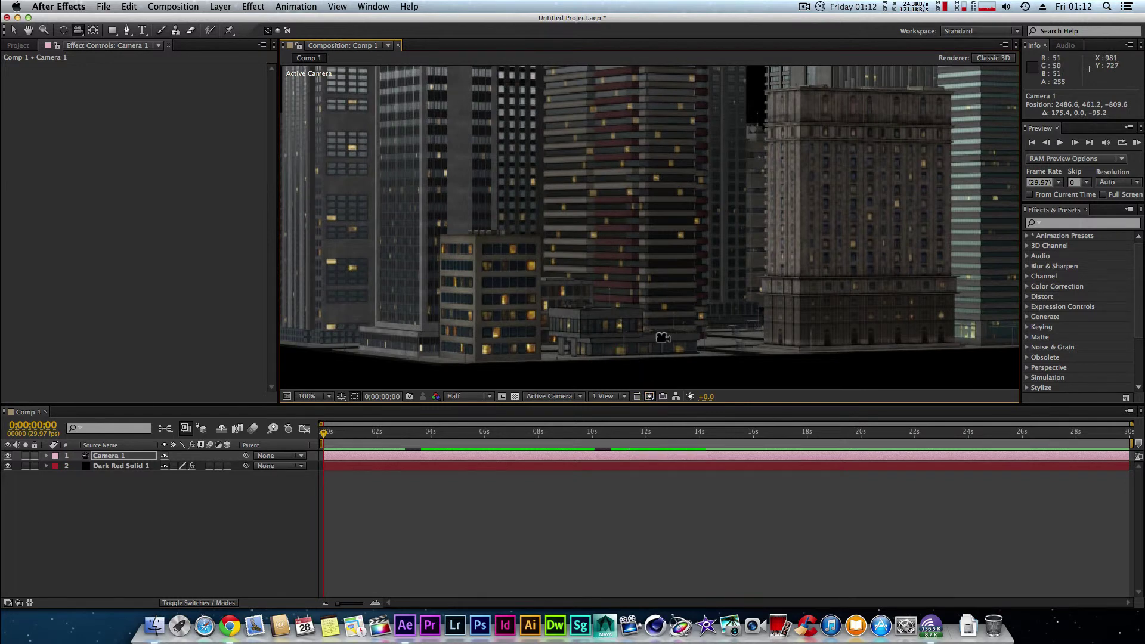
{"action": "left_click_drag", "start_coordinate": [660, 338], "coordinate": [659, 336]}
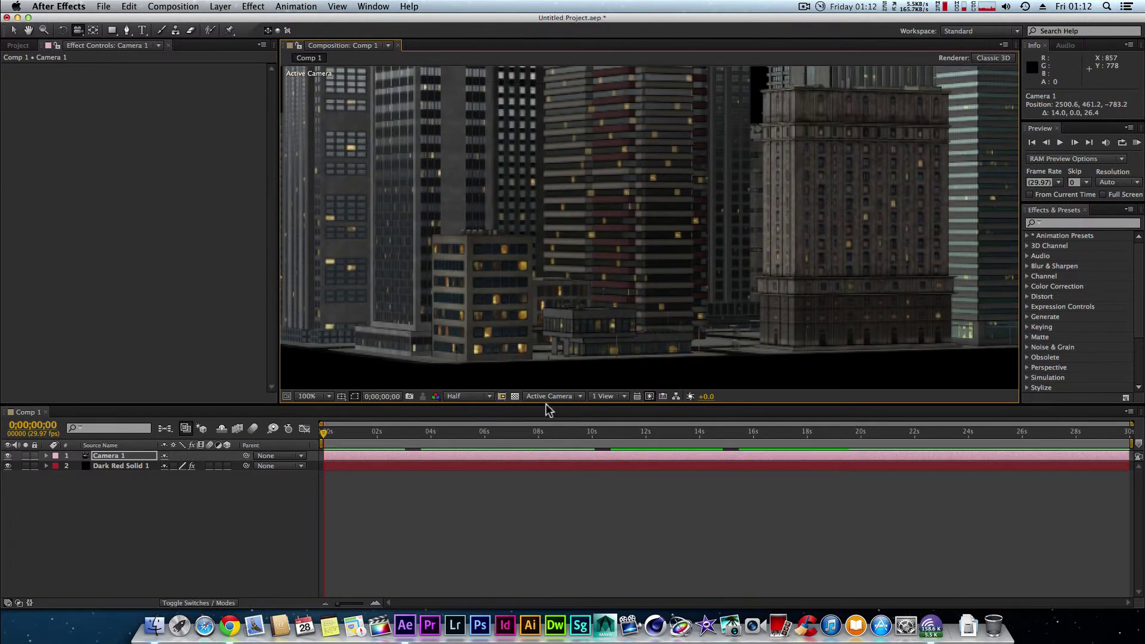
- Dismiss Fast Previews, show the Project panel, scrub the time indicator back to 0 and select Solids
{"action": "left_click", "coordinate": [649, 397]}
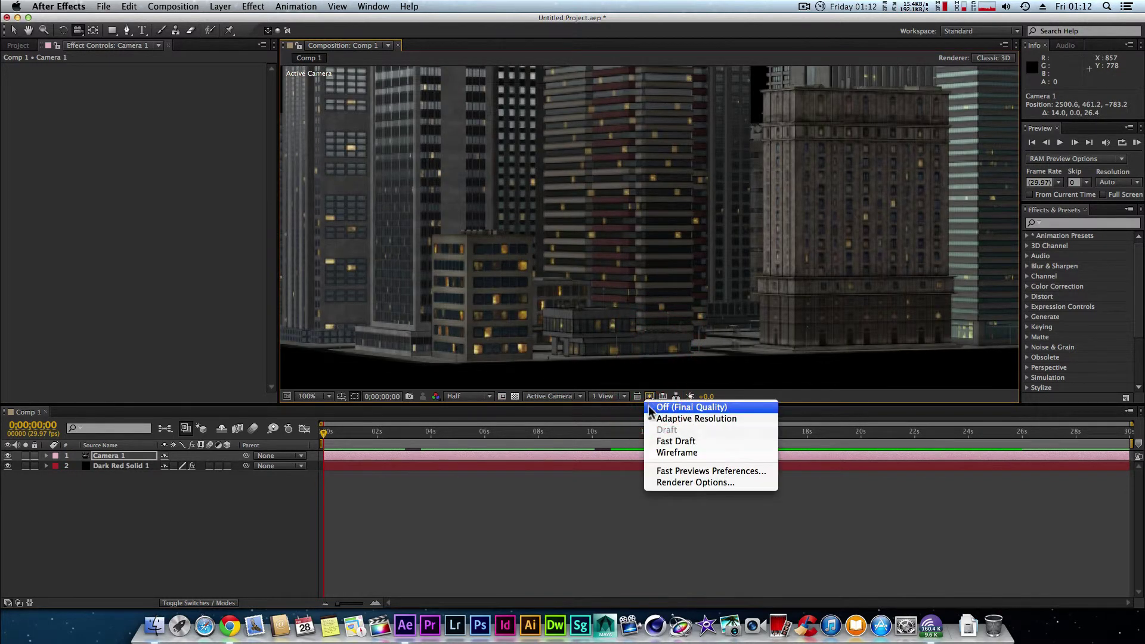
{"action": "left_click", "coordinate": [391, 498]}
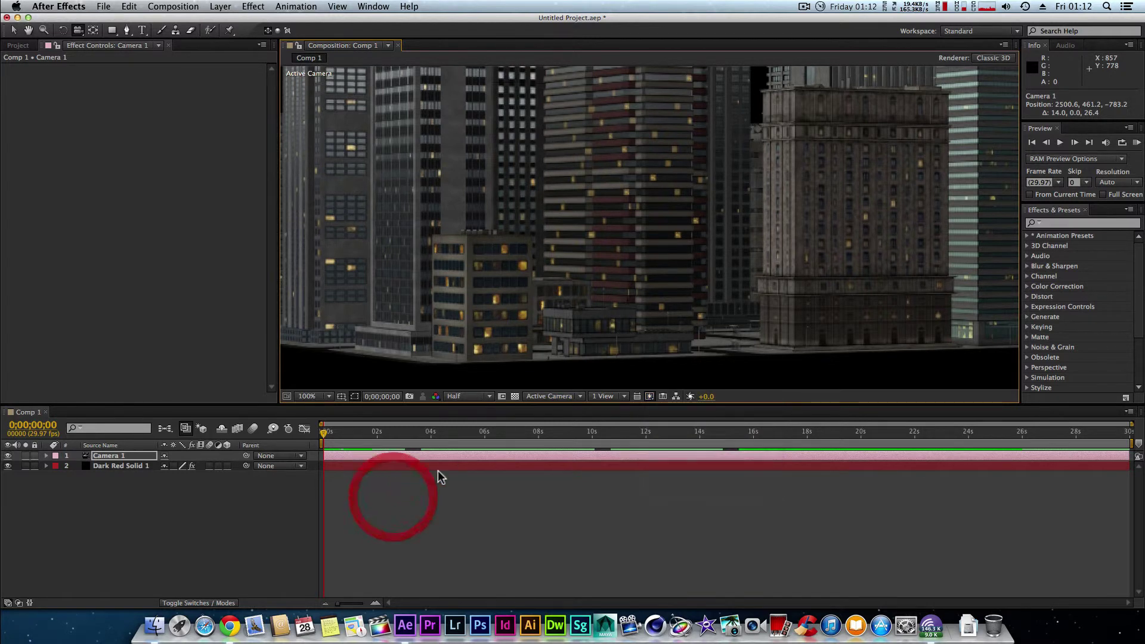
{"action": "left_click", "coordinate": [15, 46]}
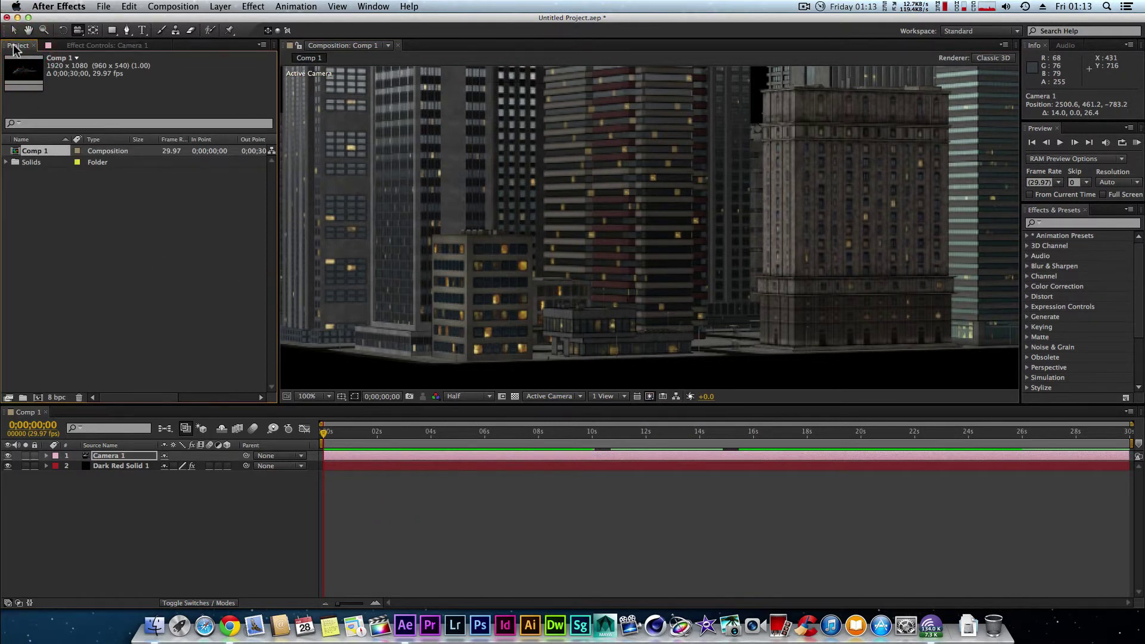
{"action": "mouse_move", "coordinate": [325, 440]}
{"action": "left_mouse_down"}
{"action": "mouse_move", "coordinate": [530, 448]}
{"action": "mouse_move", "coordinate": [322, 443]}
{"action": "left_mouse_up"}
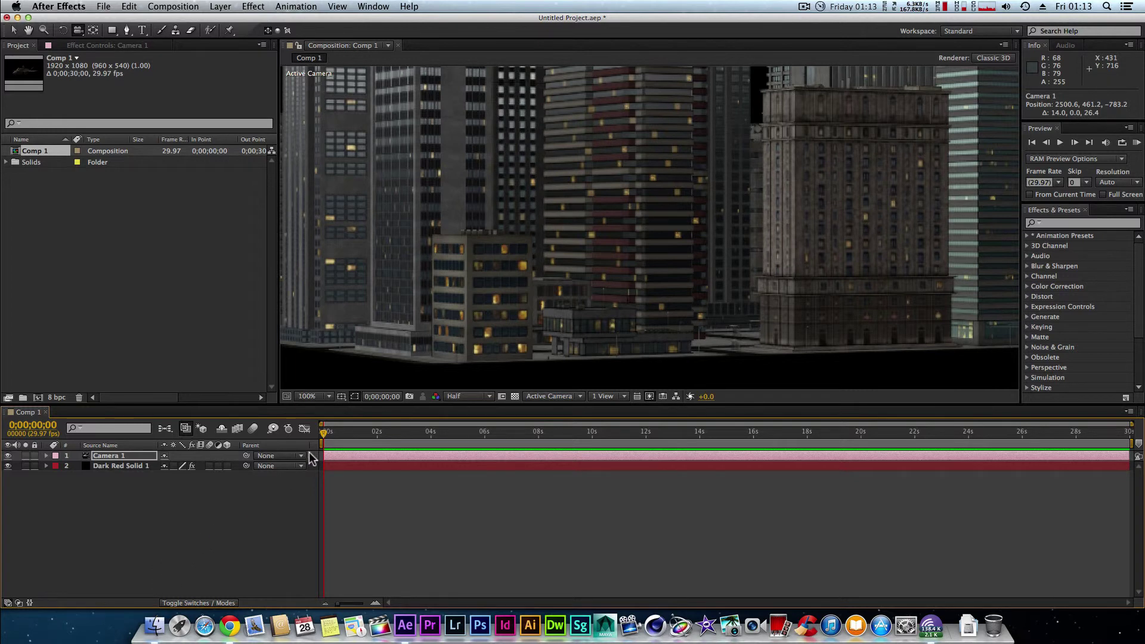
{"action": "left_click_drag", "start_coordinate": [383, 437], "coordinate": [322, 438]}
{"action": "left_click", "coordinate": [33, 163]}
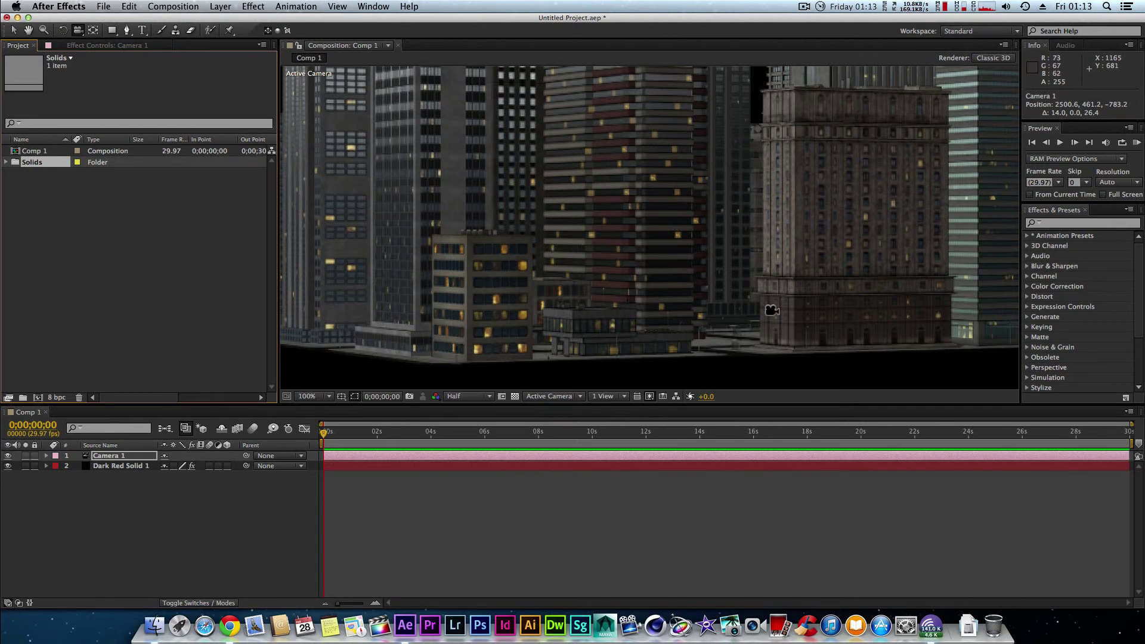
- Orbit Camera 1 to 2606.3, 244.8, 505.8, centring the ornate stone tower among the skyscrapers
{"action": "left_click_drag", "start_coordinate": [767, 319], "coordinate": [656, 316]}
{"action": "left_click_drag", "start_coordinate": [574, 258], "coordinate": [585, 257]}
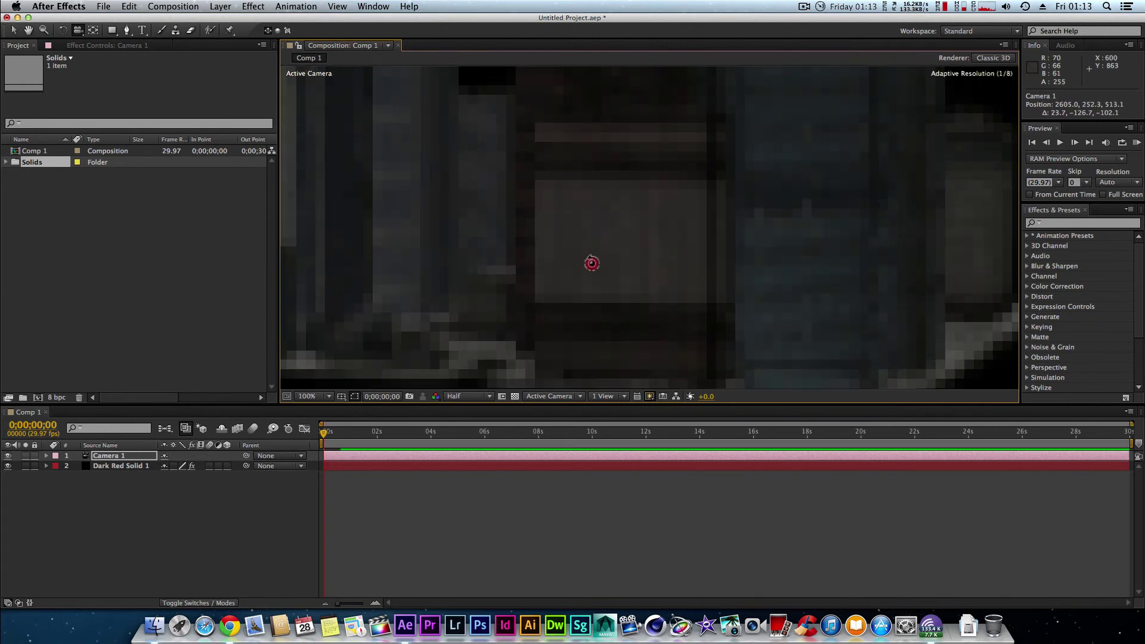
{"action": "left_click_drag", "start_coordinate": [591, 263], "coordinate": [590, 263]}
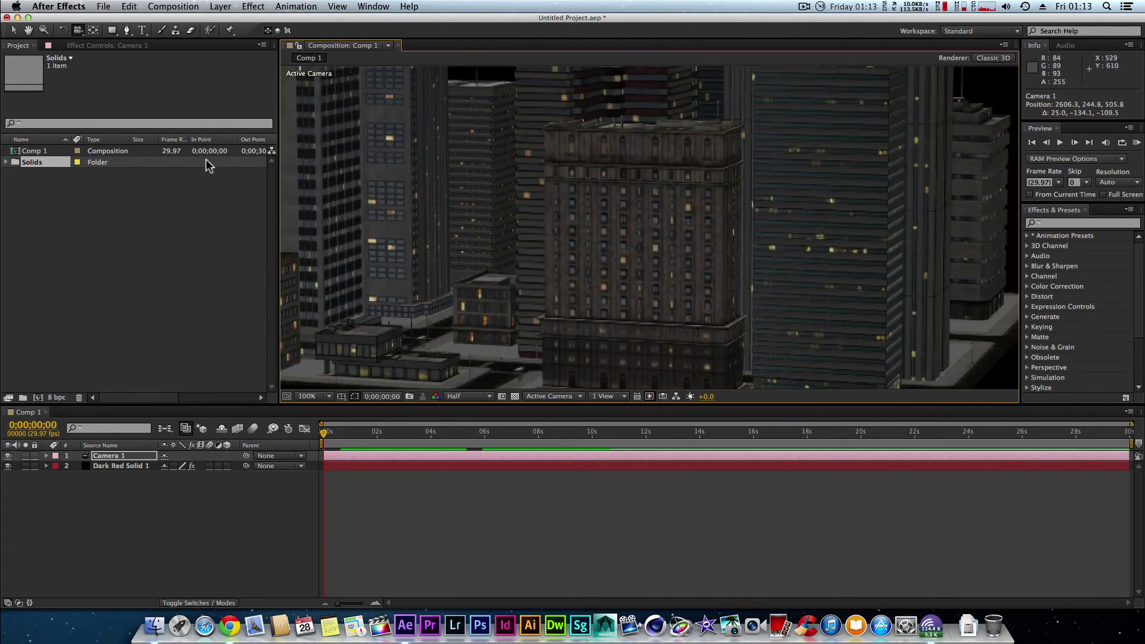
{"action": "left_click", "coordinate": [803, 7]}
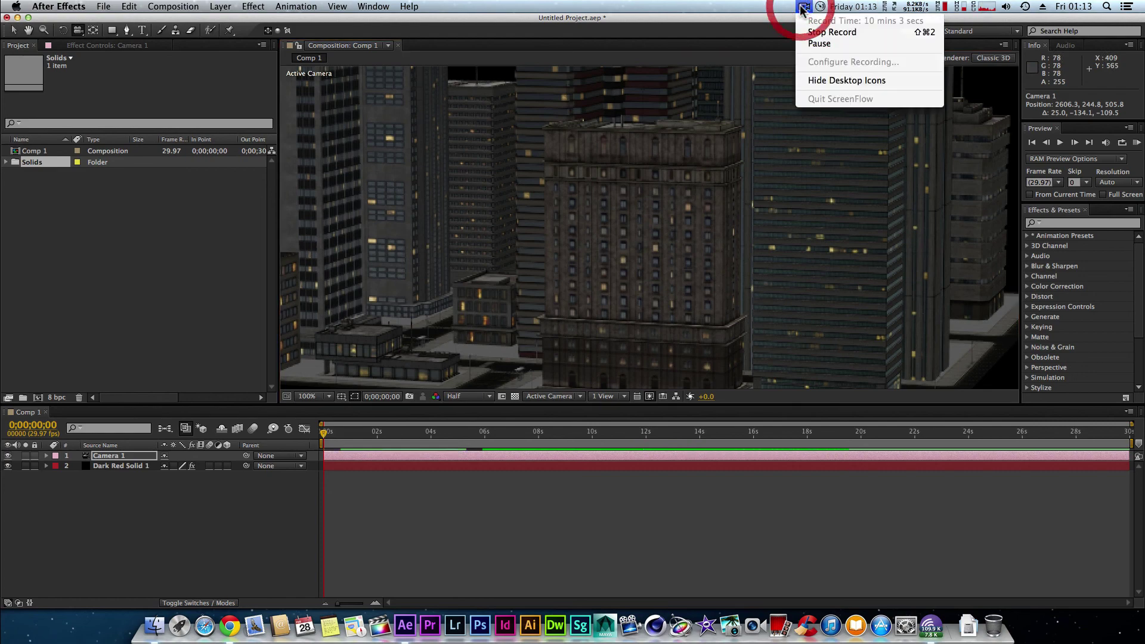